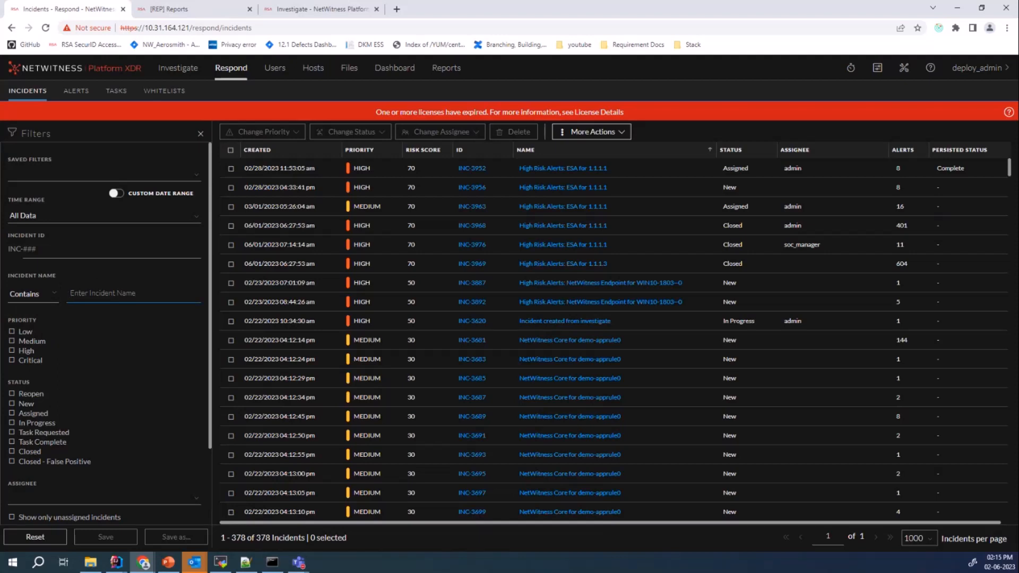
Filter the incidents by name containing NetWitness and Medium priority, trying New status before switching the status to Closed.
text(NetWitness)
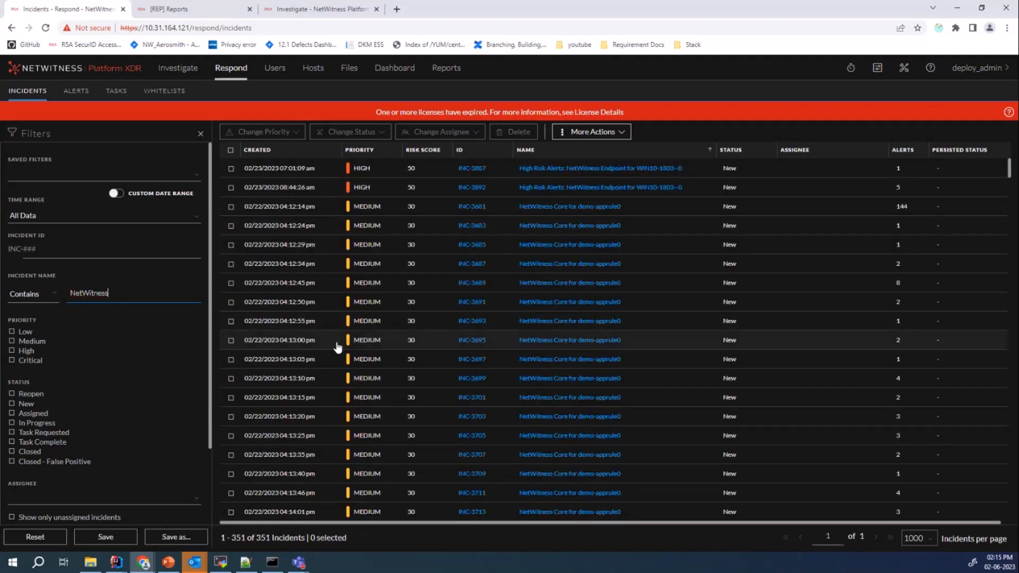
click(21, 341)
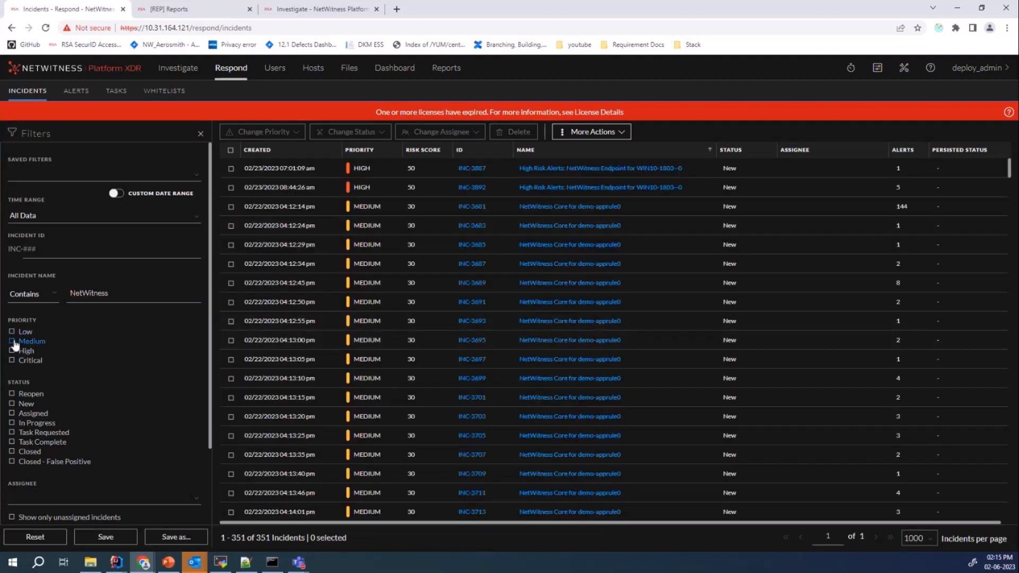
click(11, 404)
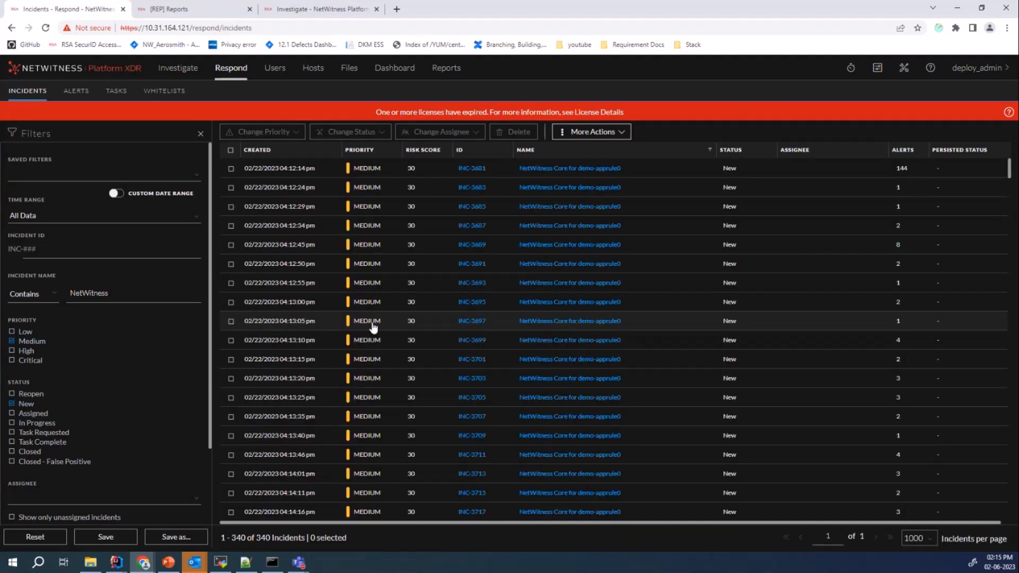
click(12, 451)
click(11, 403)
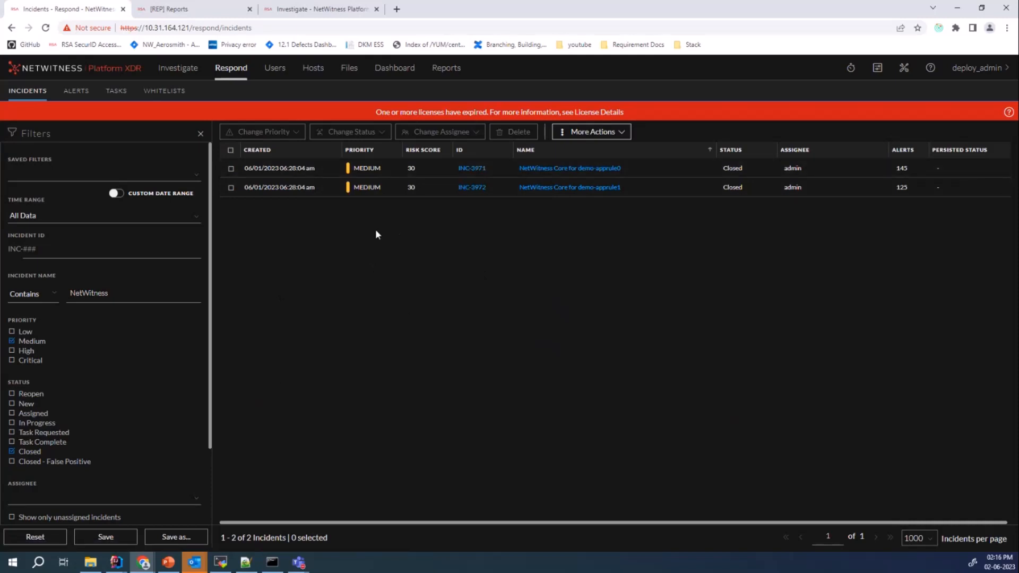
Open the Report on Incidents rule under Respond Rule and compare its Where condition with the filters on the incidents list.
click(186, 9)
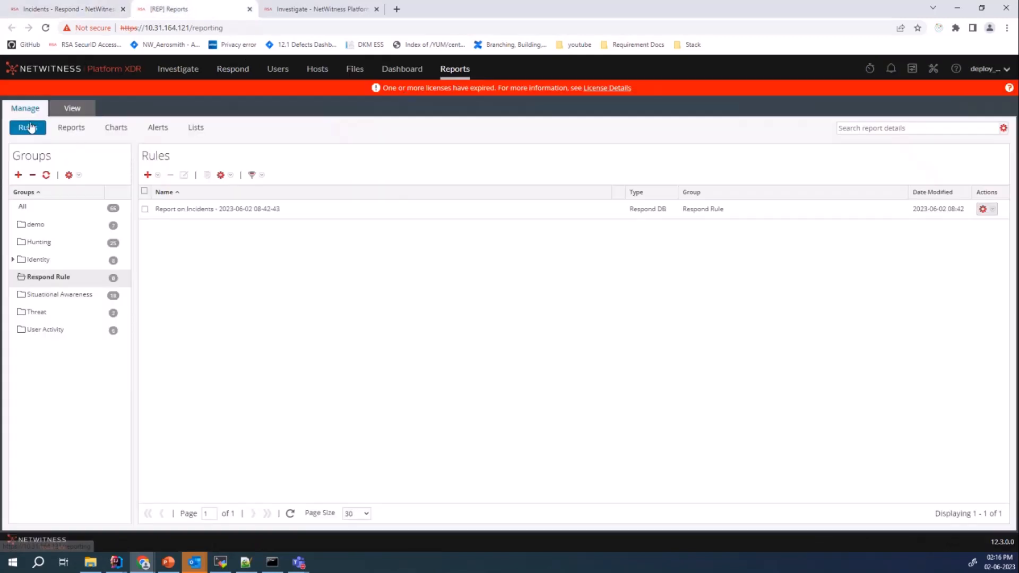
double_click(212, 210)
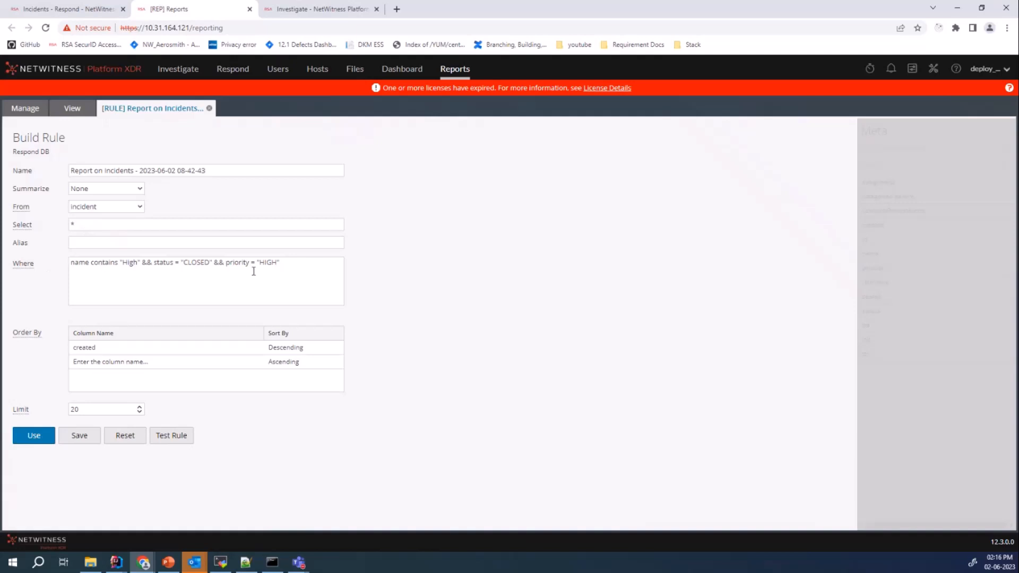
click(292, 265)
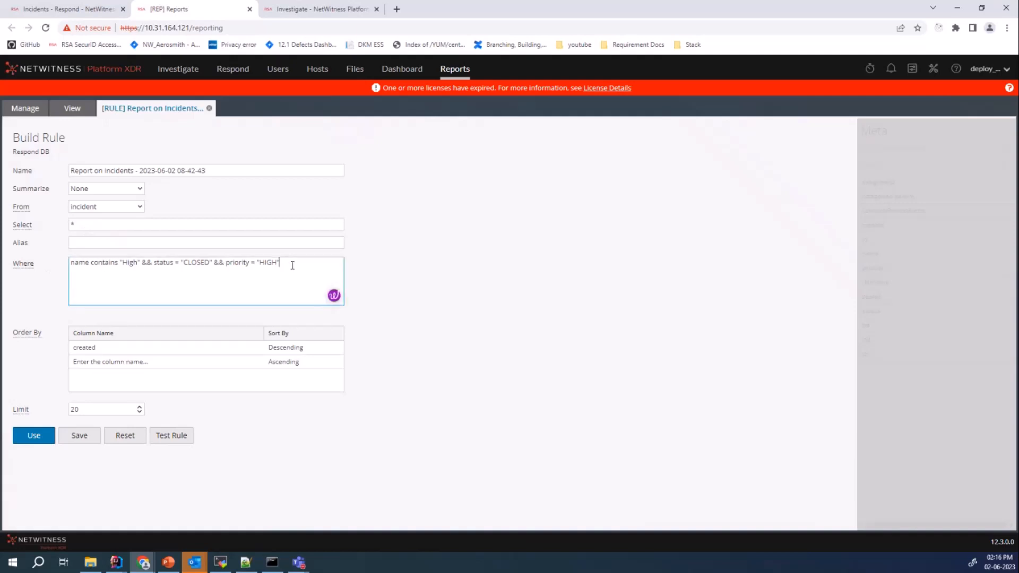
click(70, 10)
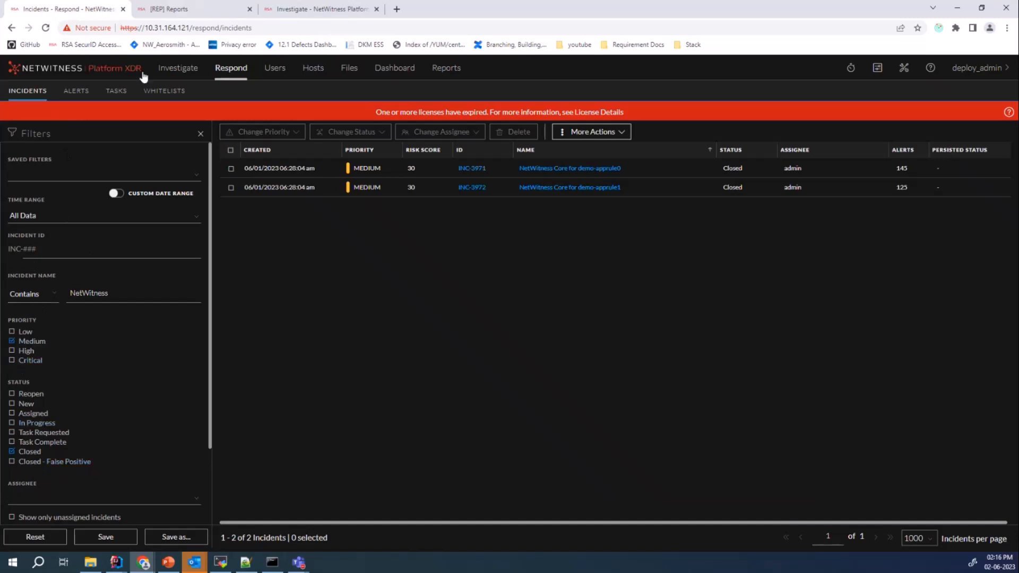
Return to the reporting area and open the Report on Incidents report definition.
click(180, 16)
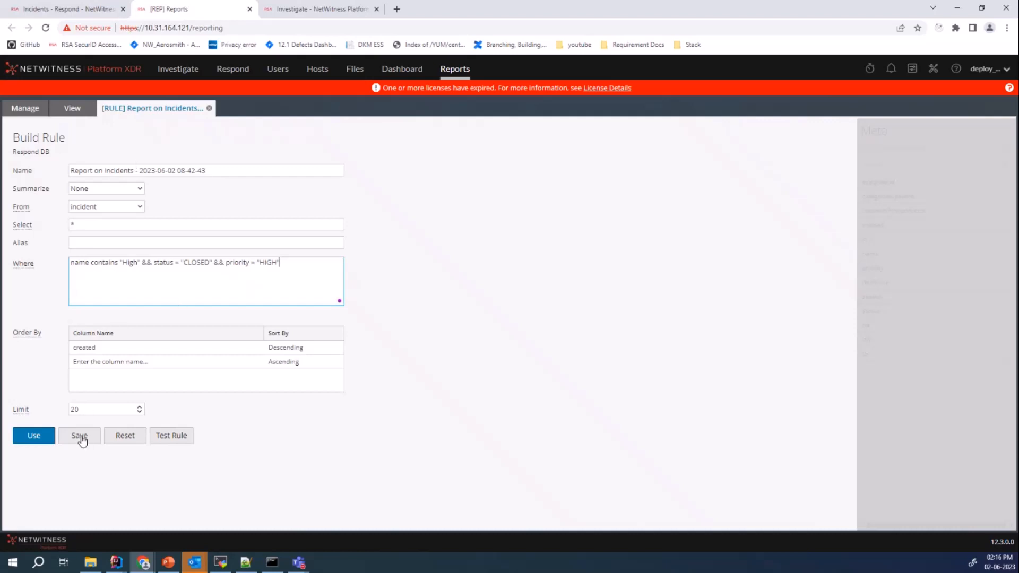
click(20, 108)
click(80, 132)
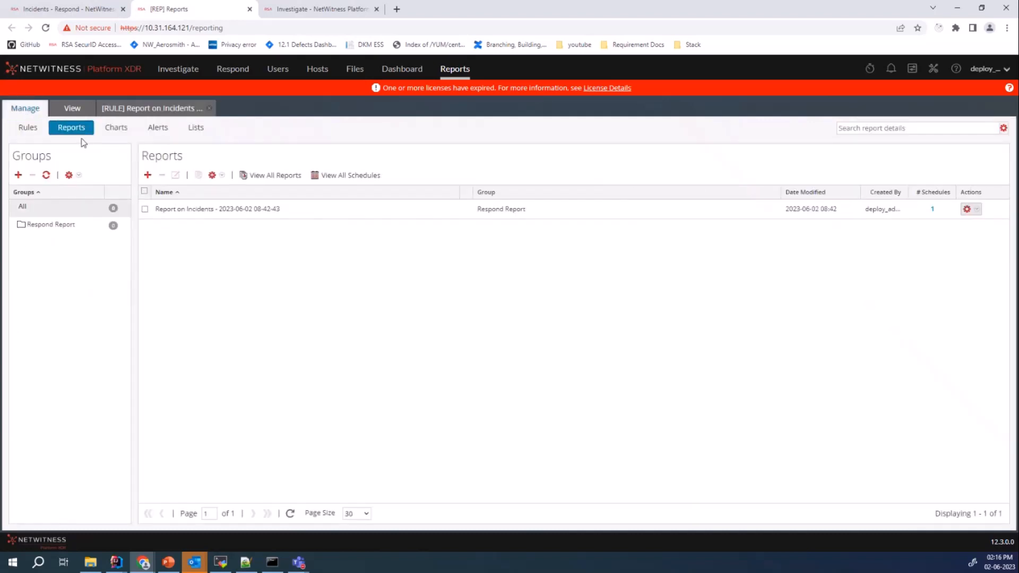
click(227, 209)
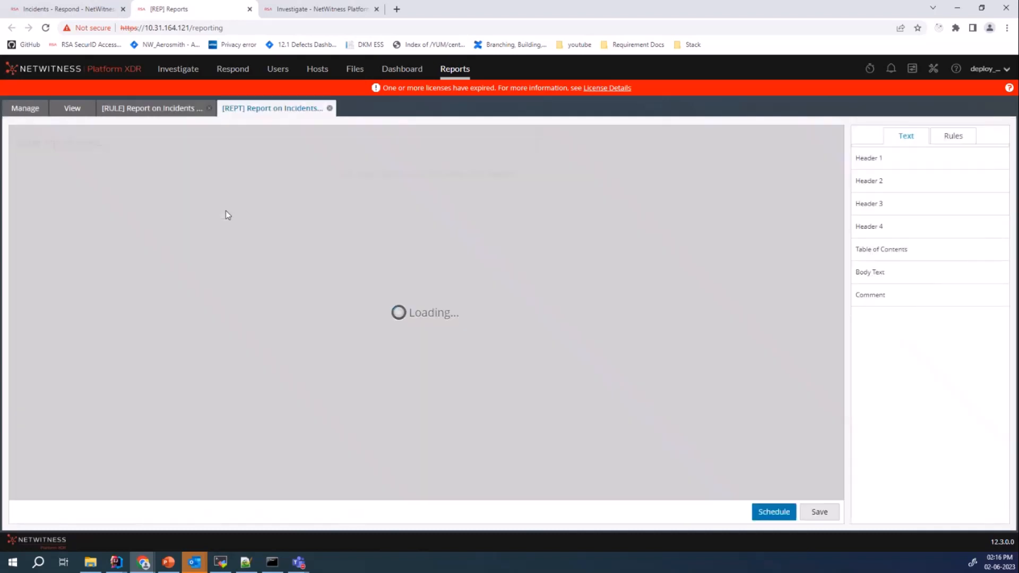
View all report schedules and open the ad hoc Report on Incidents schedule to inspect its settings.
click(24, 106)
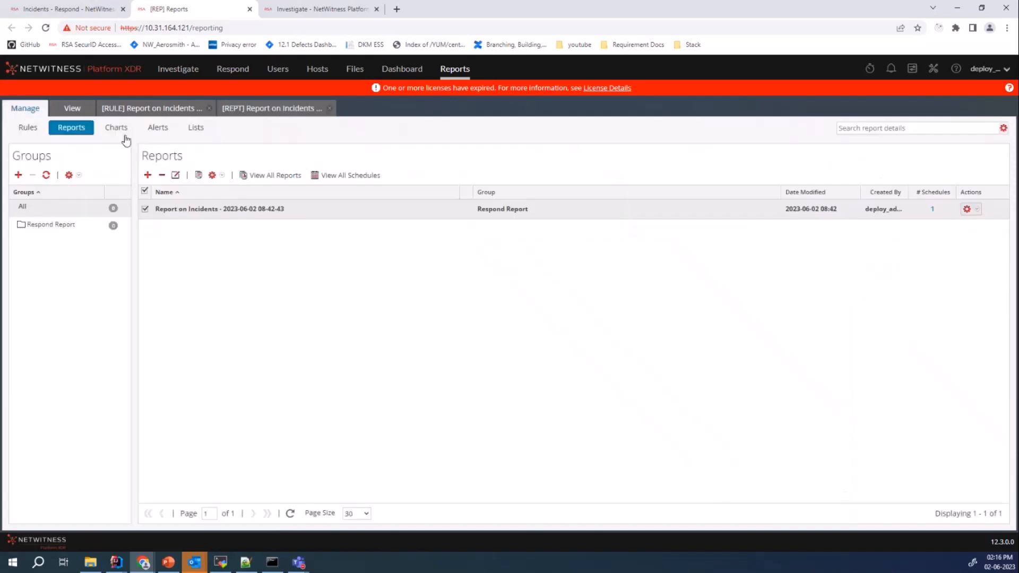
click(345, 177)
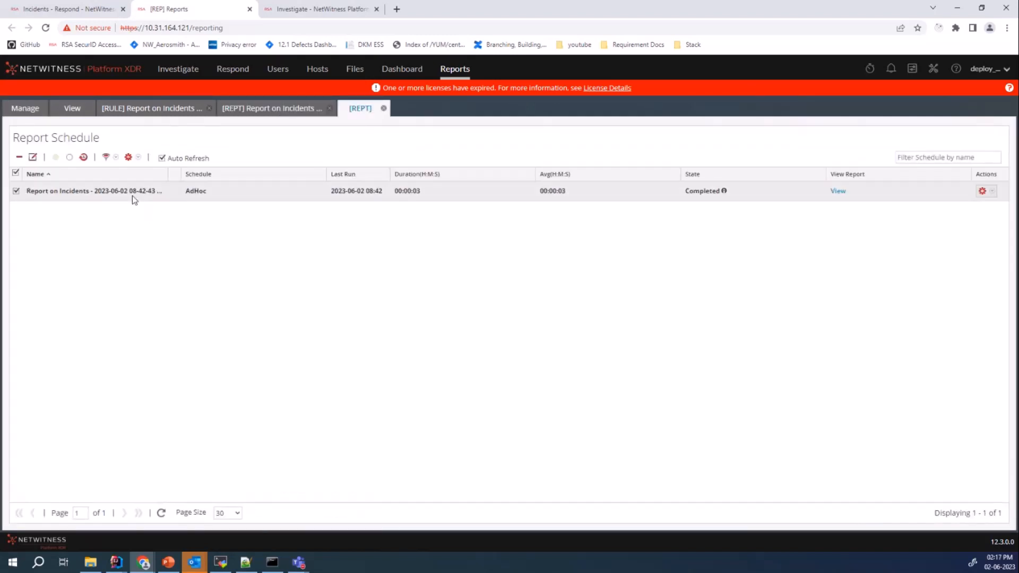
double_click(201, 196)
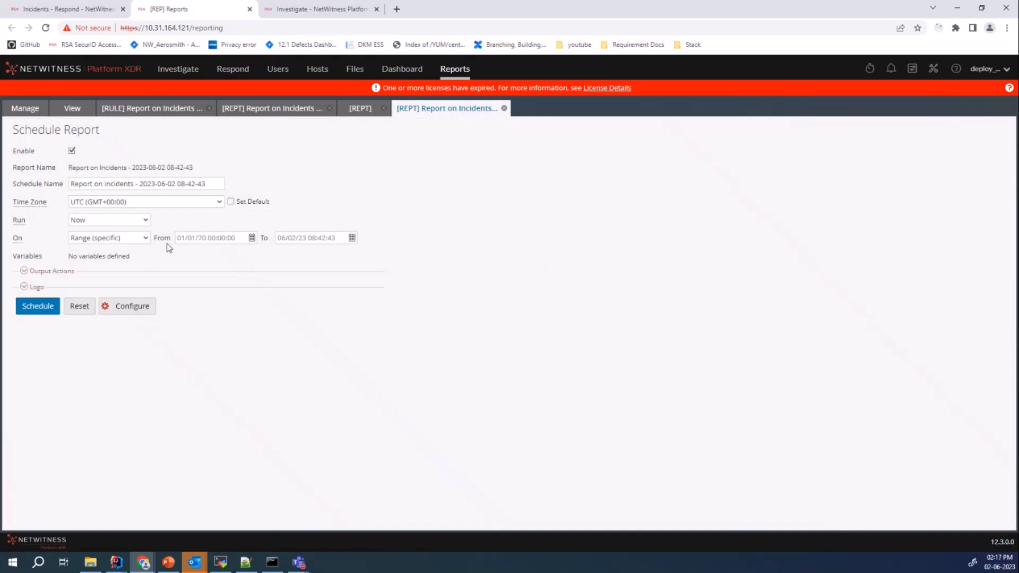
Close the opened schedule, report and rule pages, and deselect the report in the reports list.
click(503, 108)
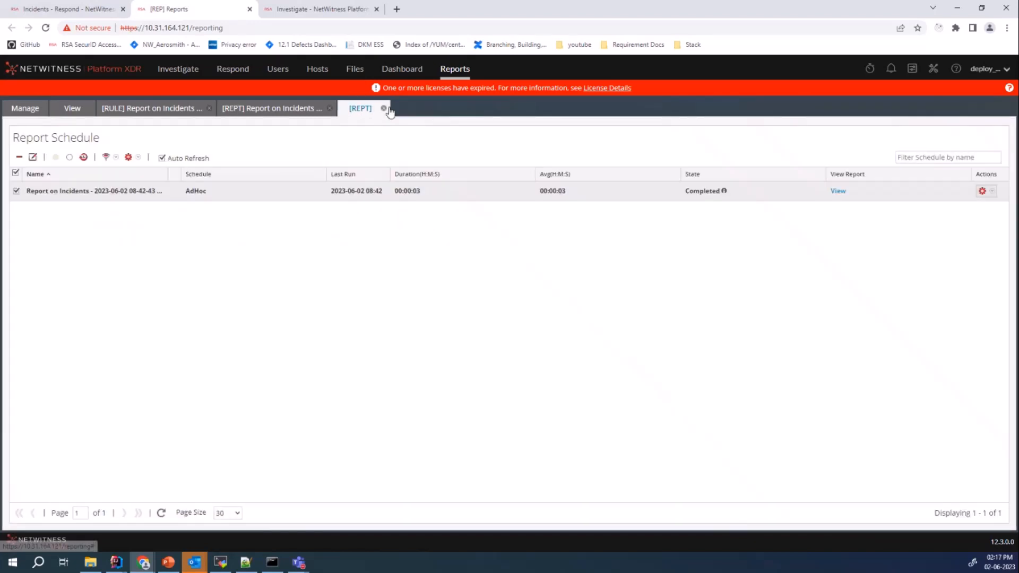
click(383, 108)
click(329, 109)
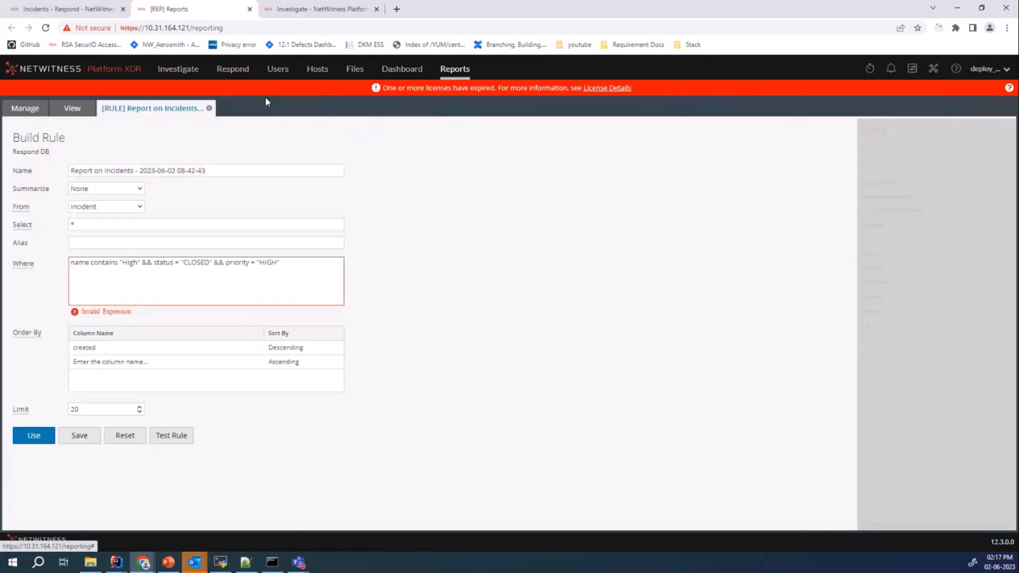
click(211, 108)
click(32, 109)
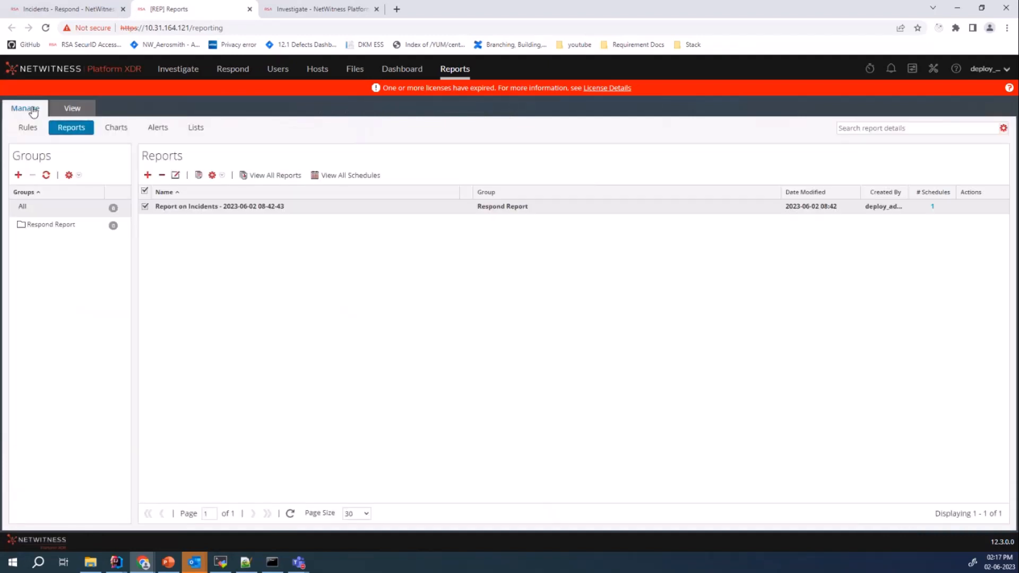
click(144, 192)
Return to the filtered incidents list and check which report actions are available without a selection.
click(56, 11)
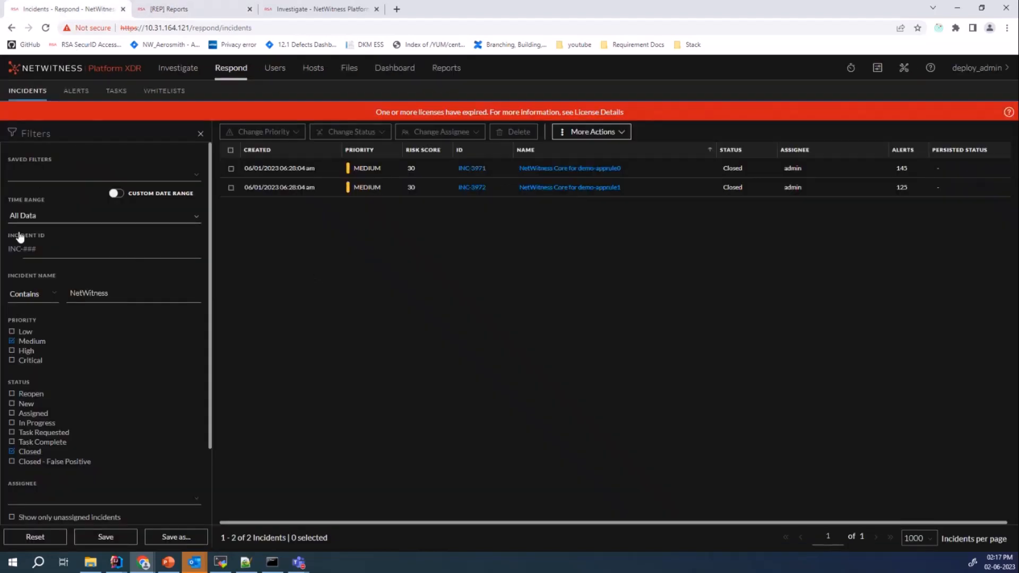
click(594, 134)
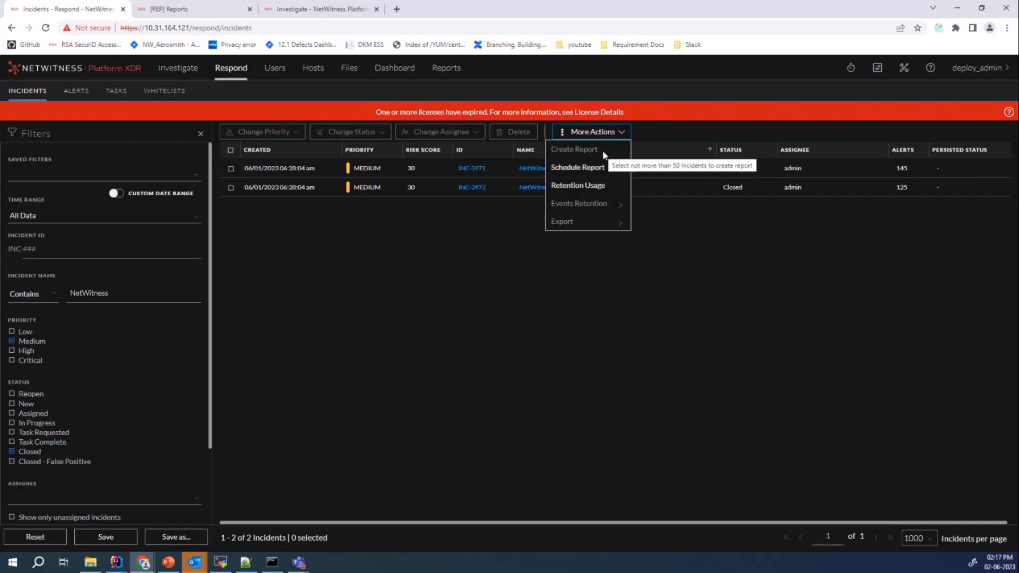
click(277, 218)
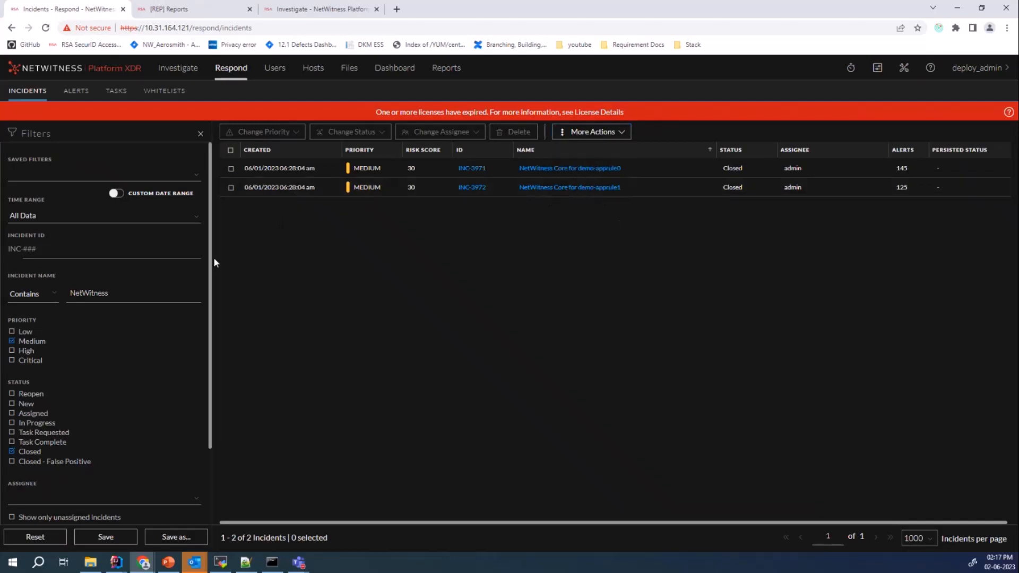
Reset the incident filters and select the first five incidents in the list.
click(35, 541)
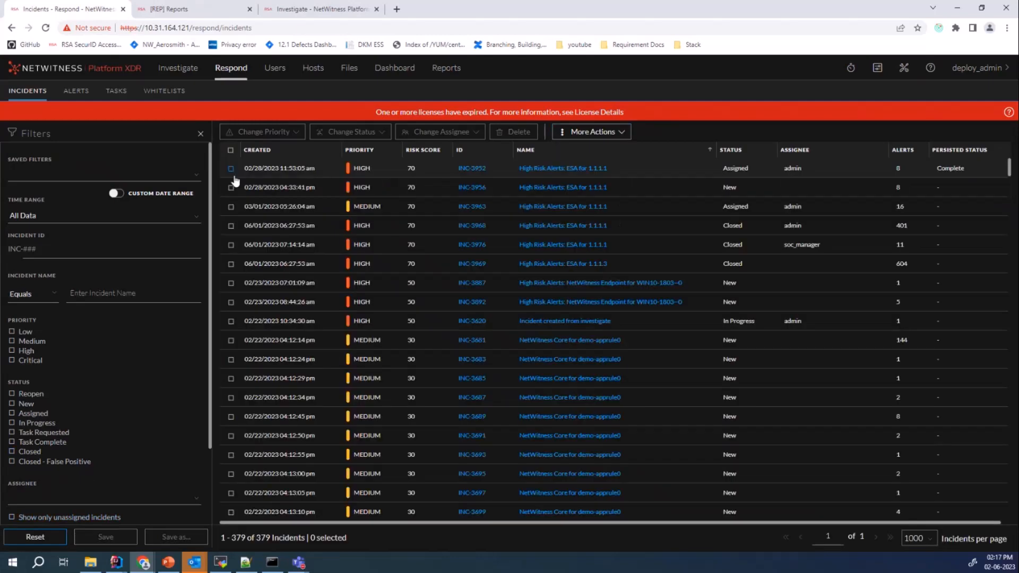
click(230, 169)
click(231, 188)
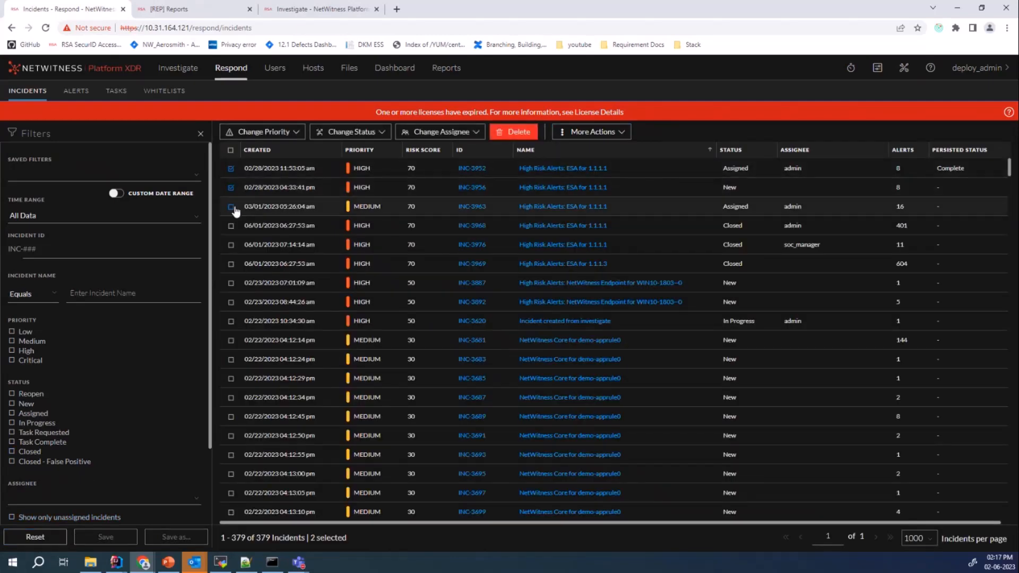
click(230, 207)
click(231, 226)
click(231, 245)
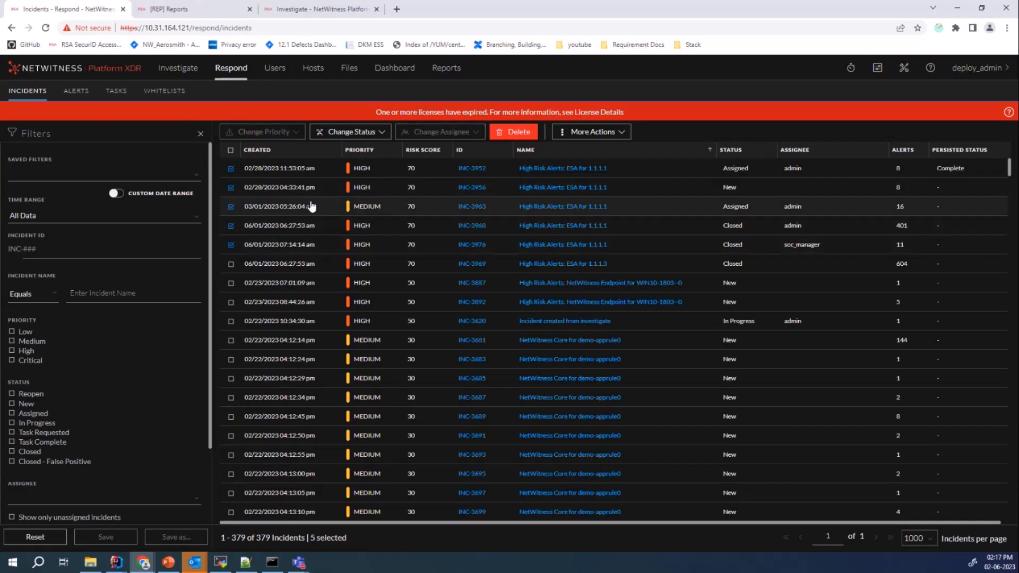
Create a report named Demo1 from the selected incidents, leaving the email output recipients empty.
click(572, 138)
click(562, 150)
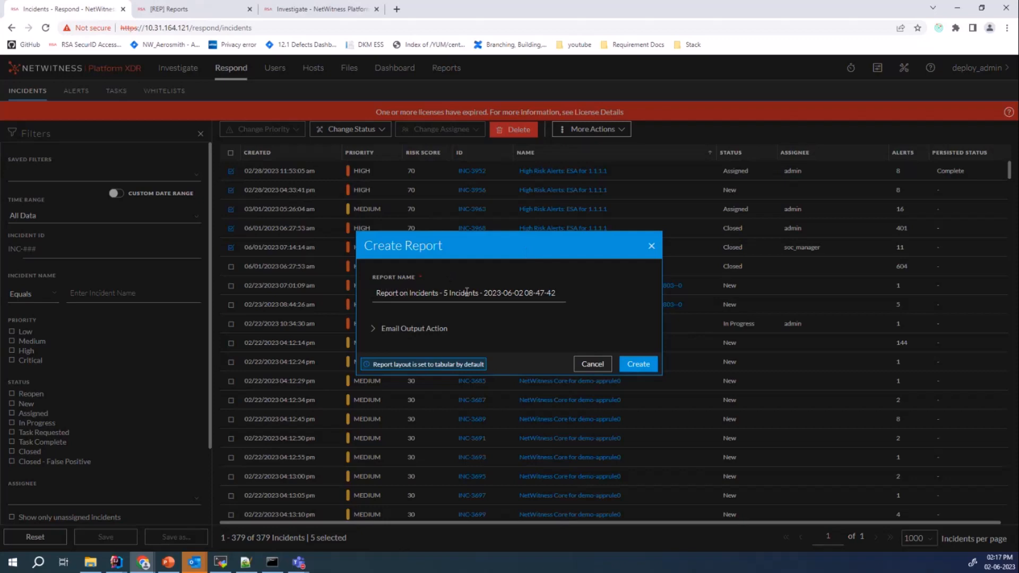
click(400, 329)
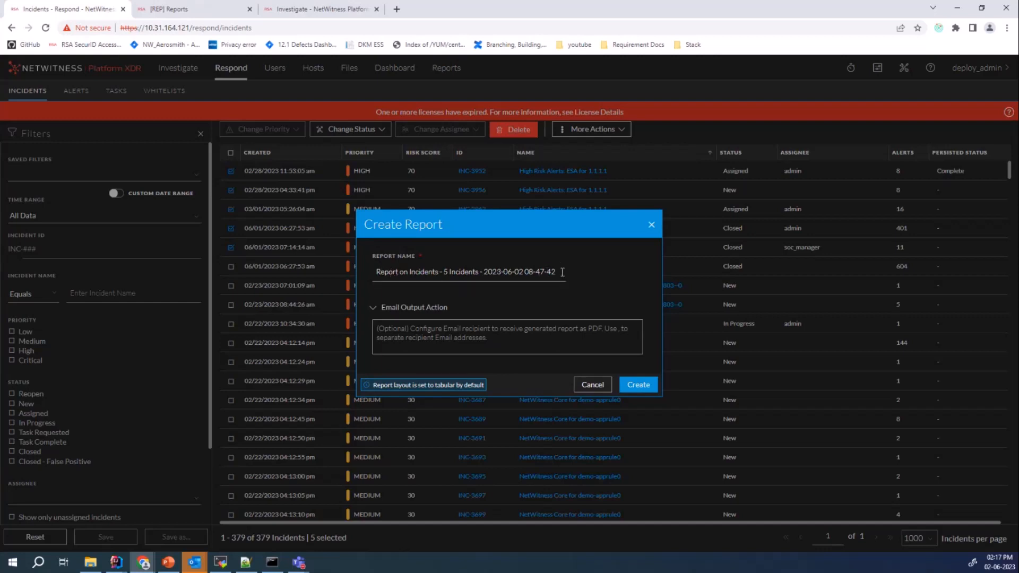
drag(562, 272, 364, 269)
text(D)
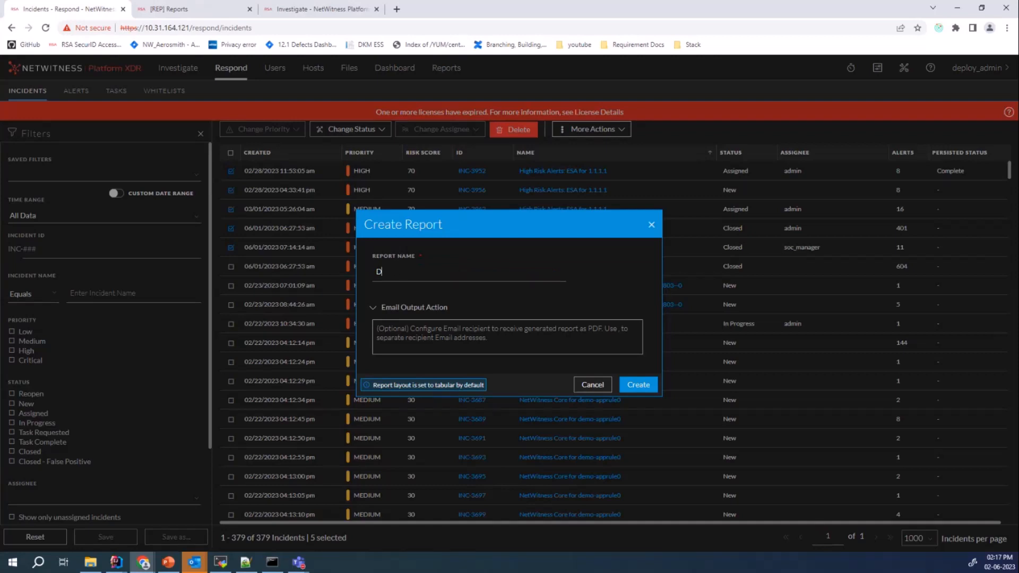
text(meo1emo1)
click(504, 344)
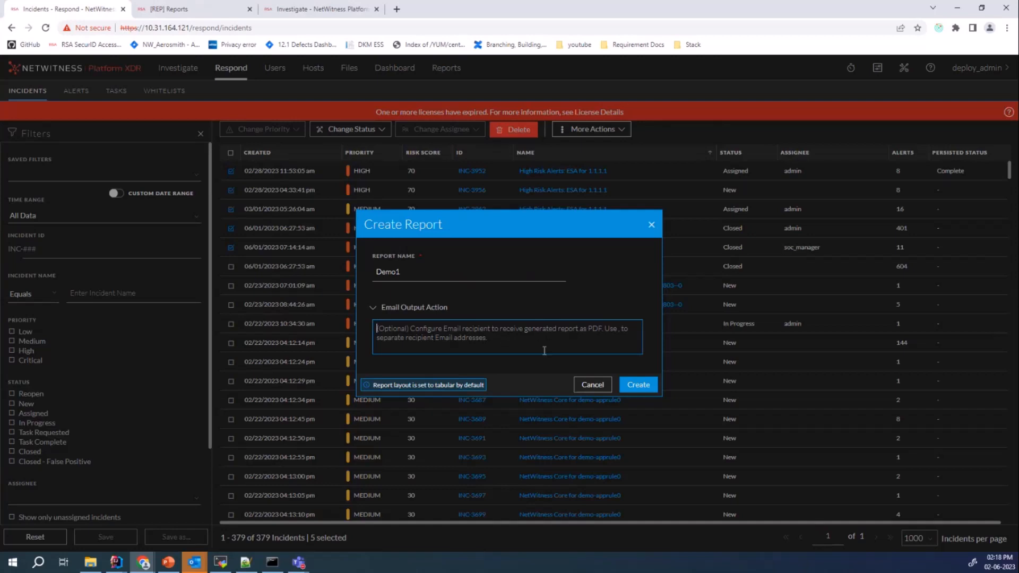
click(647, 391)
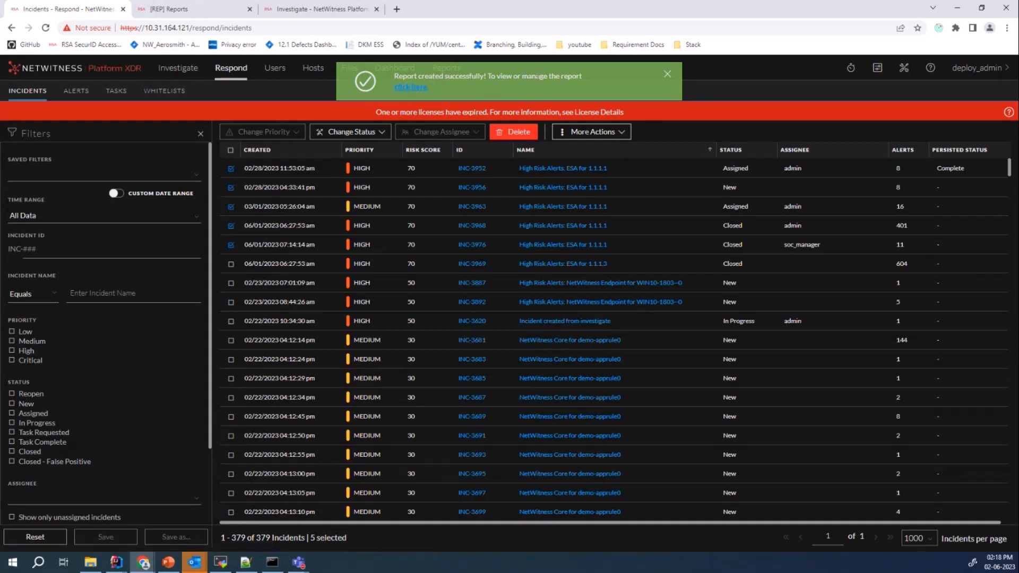
Open the newly created Demo1 report and switch back to the incidents list.
click(411, 87)
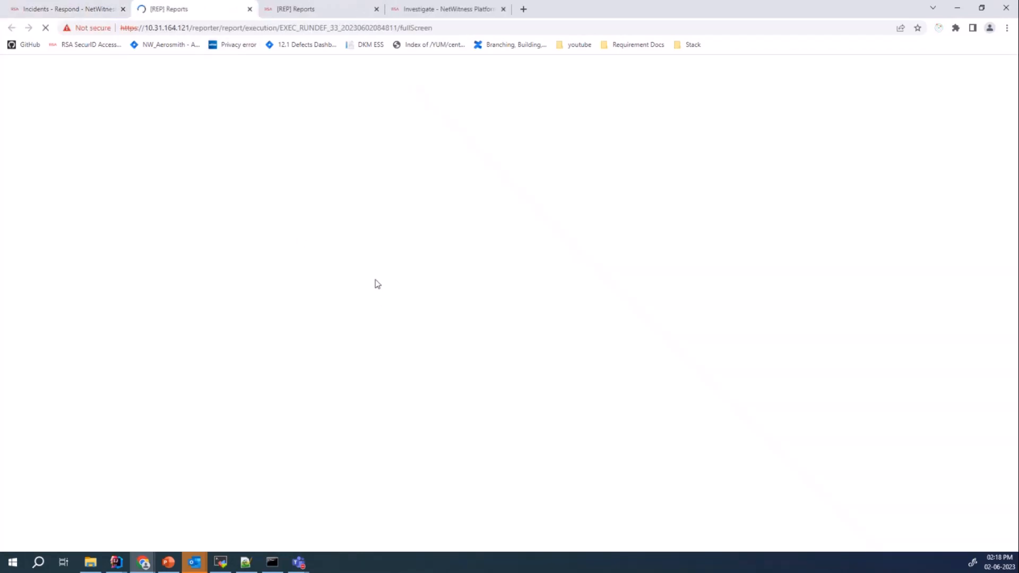
click(78, 13)
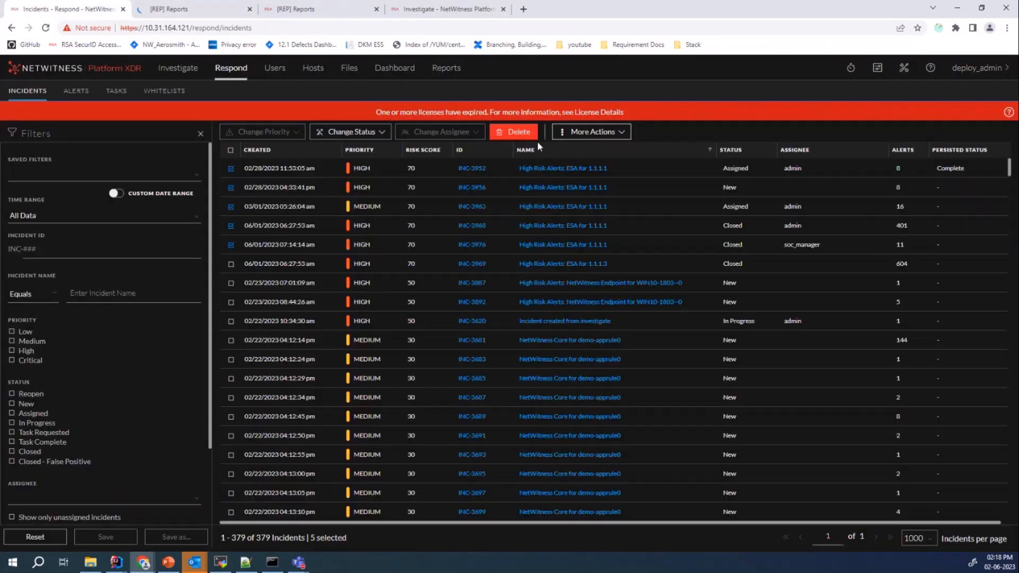
Replace the selection with all incidents, check the available report actions, and clear the selection.
click(232, 152)
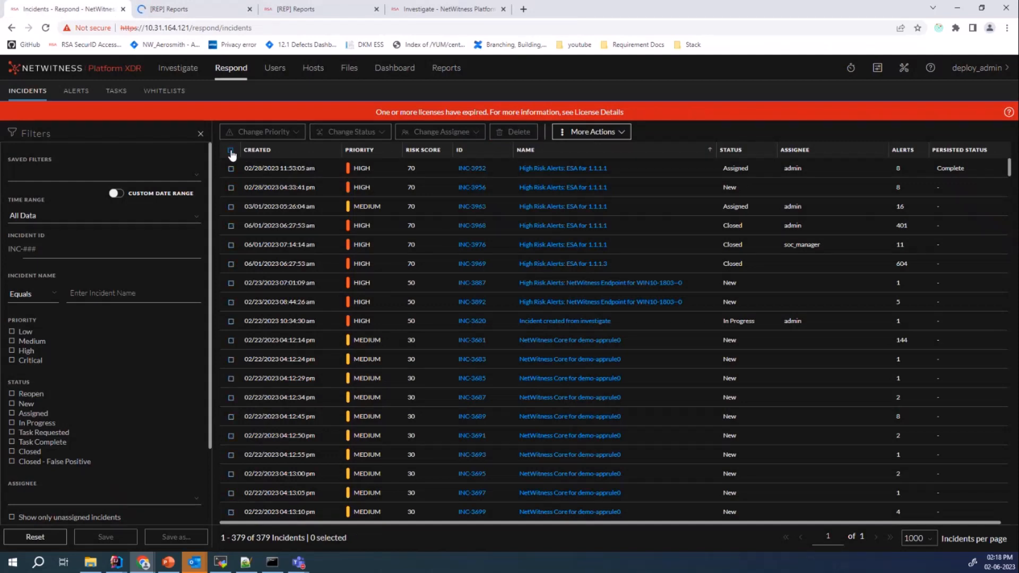
click(231, 151)
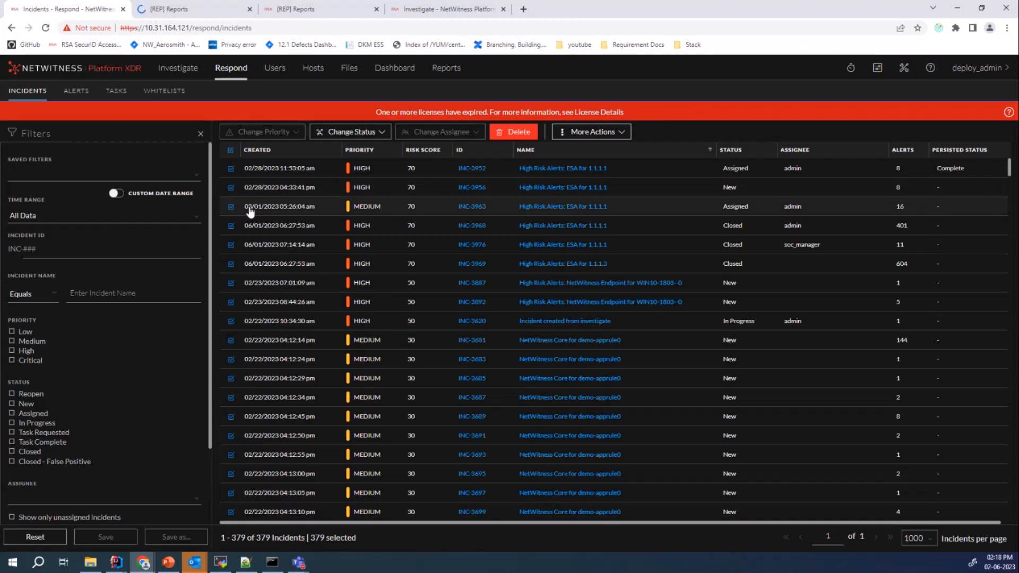
click(592, 131)
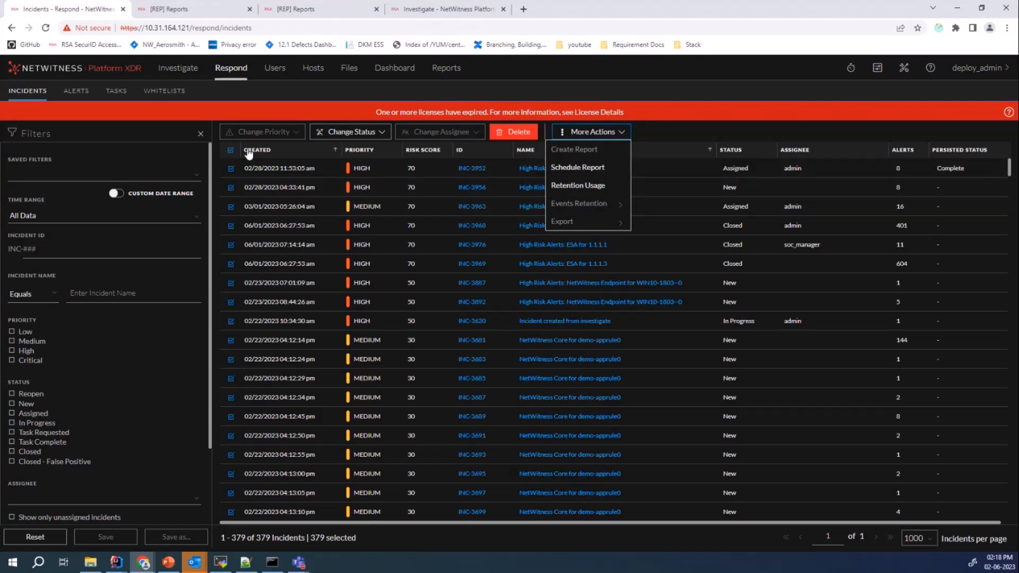
click(231, 150)
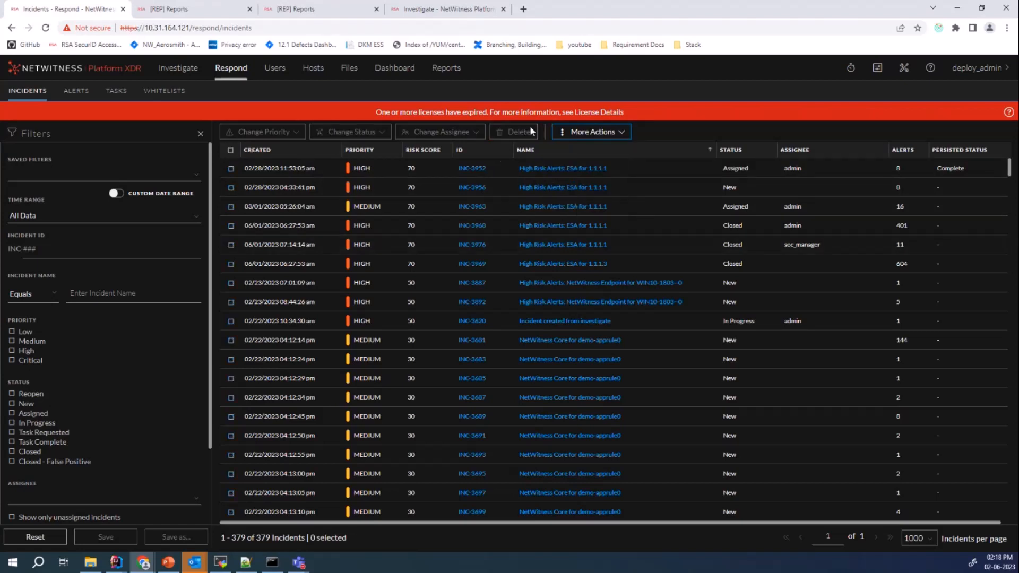
click(590, 134)
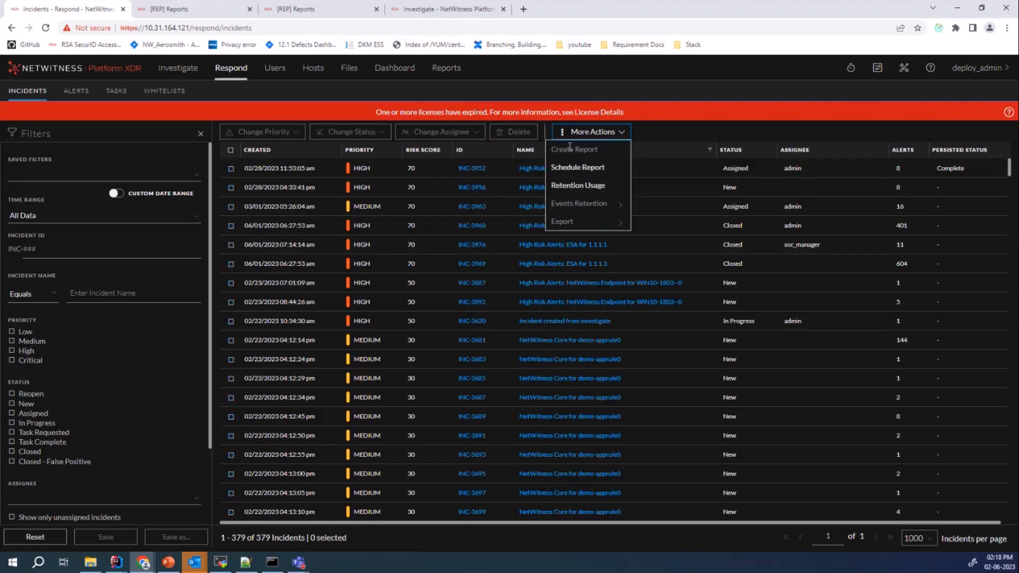
click(581, 172)
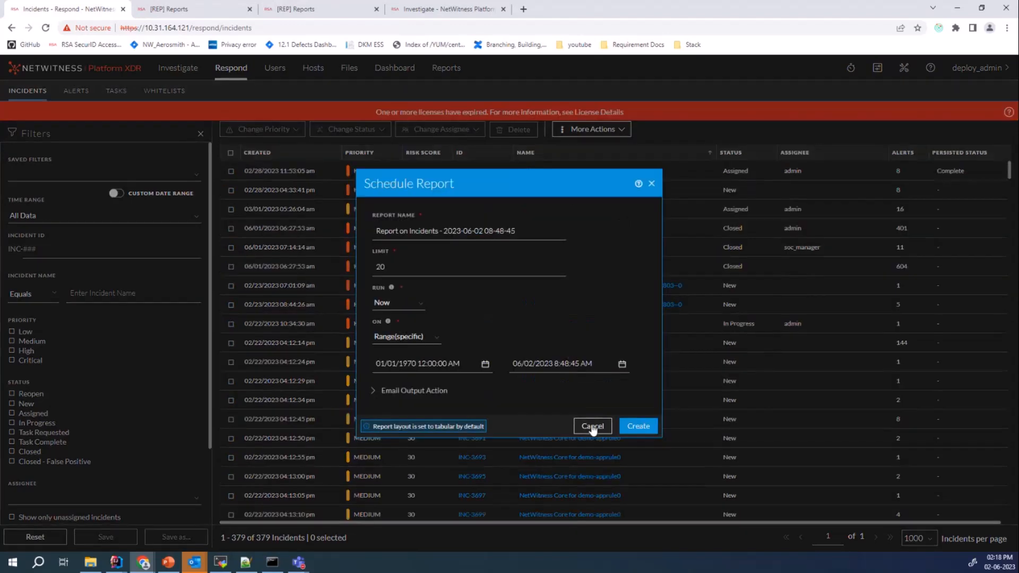
click(591, 426)
Filter the incidents list to Medium priority and New status.
click(12, 341)
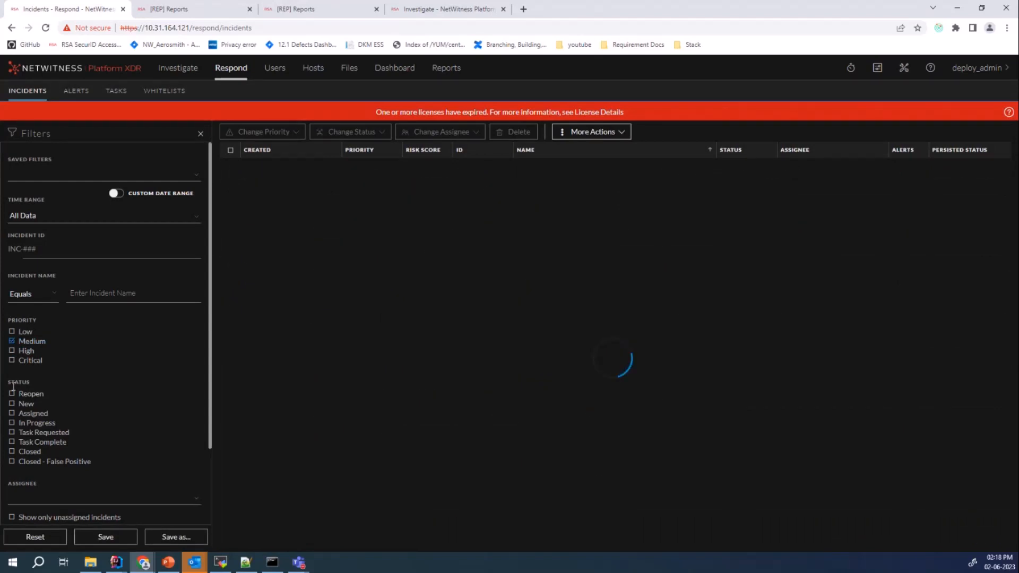
click(12, 404)
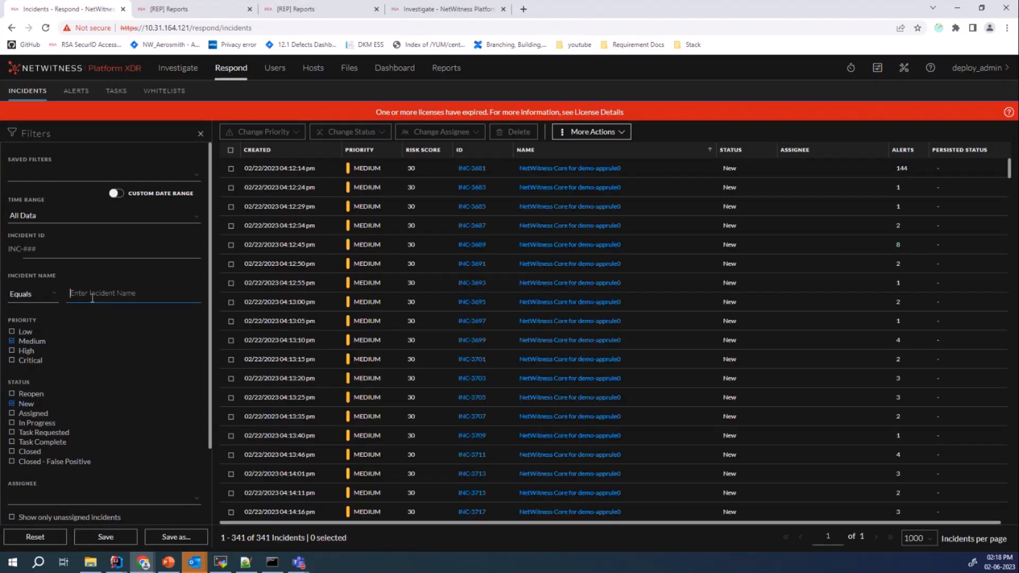
Try filtering the incidents by a name that equals NetWitness, and clear the name.
click(92, 297)
text(Netwitness)
key(Return)
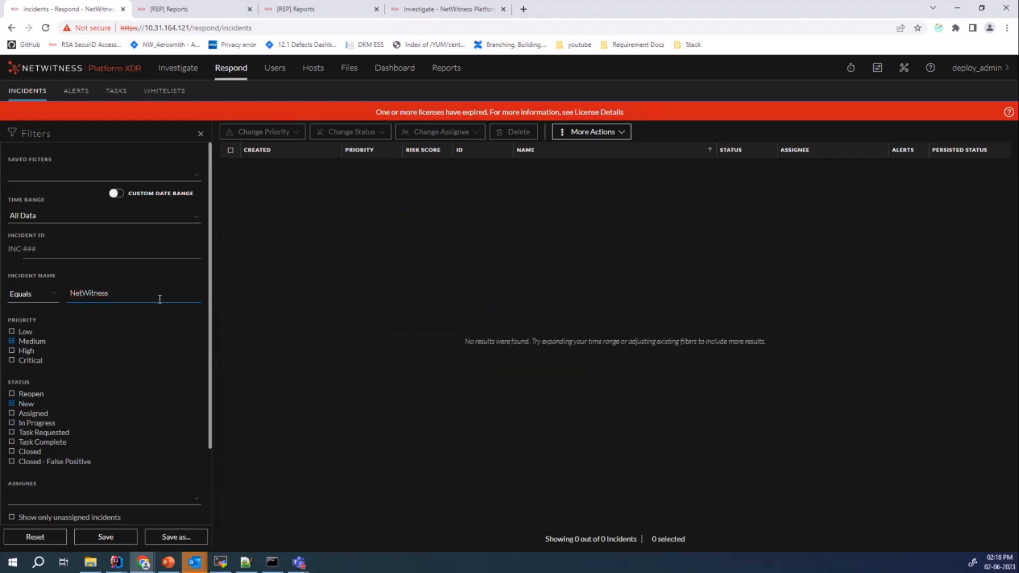
drag(114, 293, 73, 295)
key(BackSpace)
Filter the incidents to those whose name contains NetWitness.
click(41, 294)
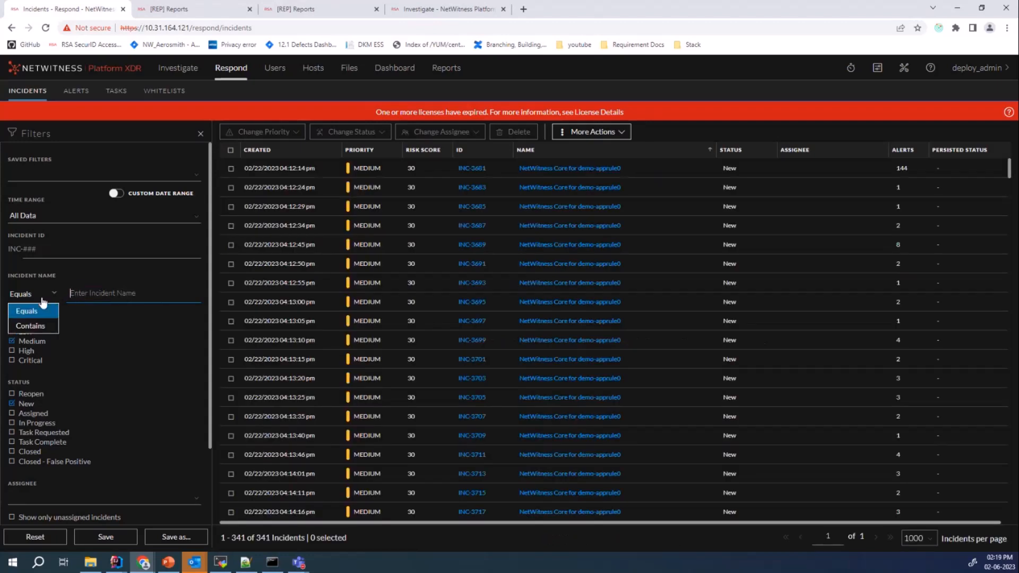
click(43, 317)
click(84, 301)
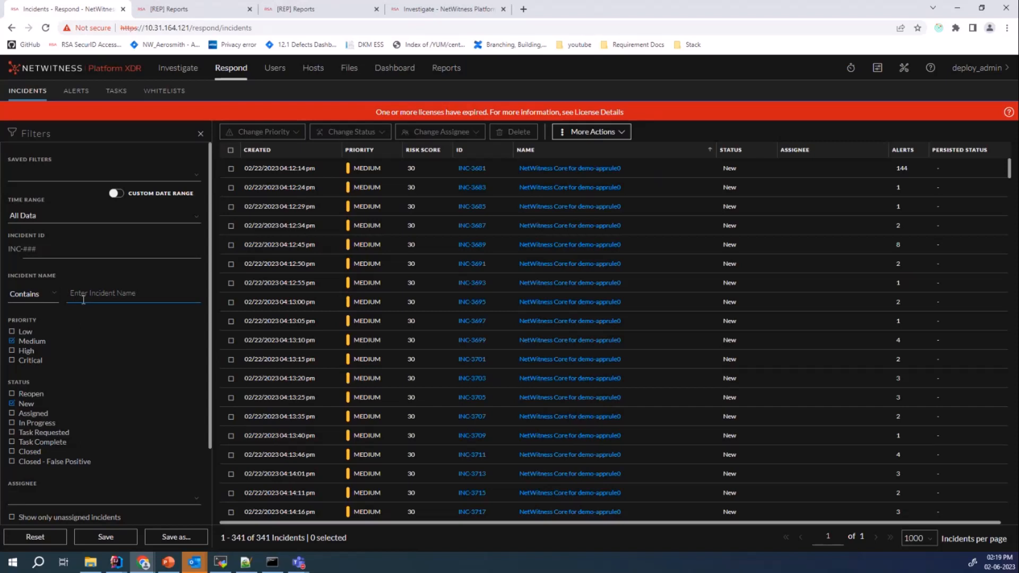
text(NetWitness)
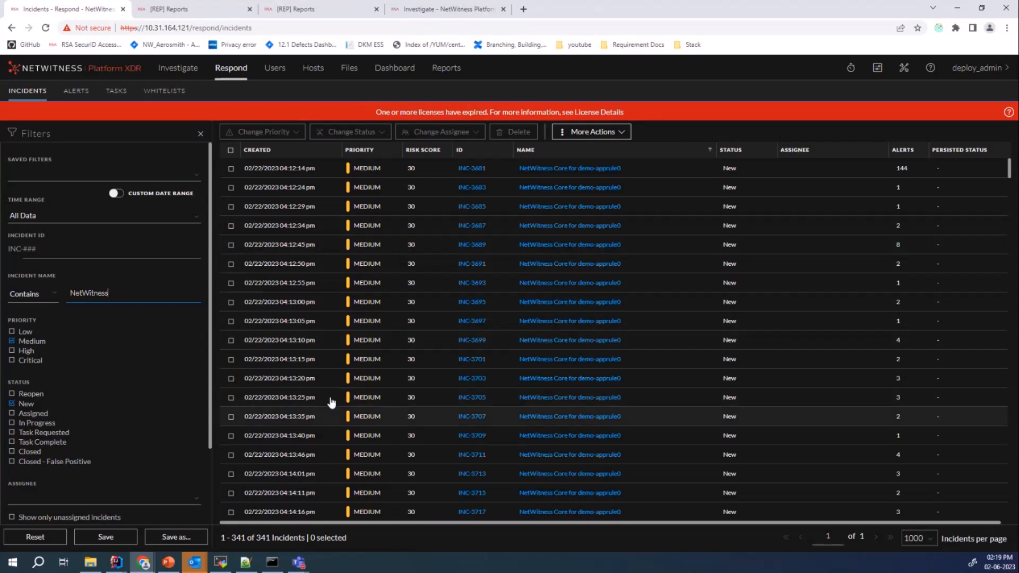
Start scheduling a report from the filtered incidents, naming it Demo2 with a result limit of 100.
click(613, 132)
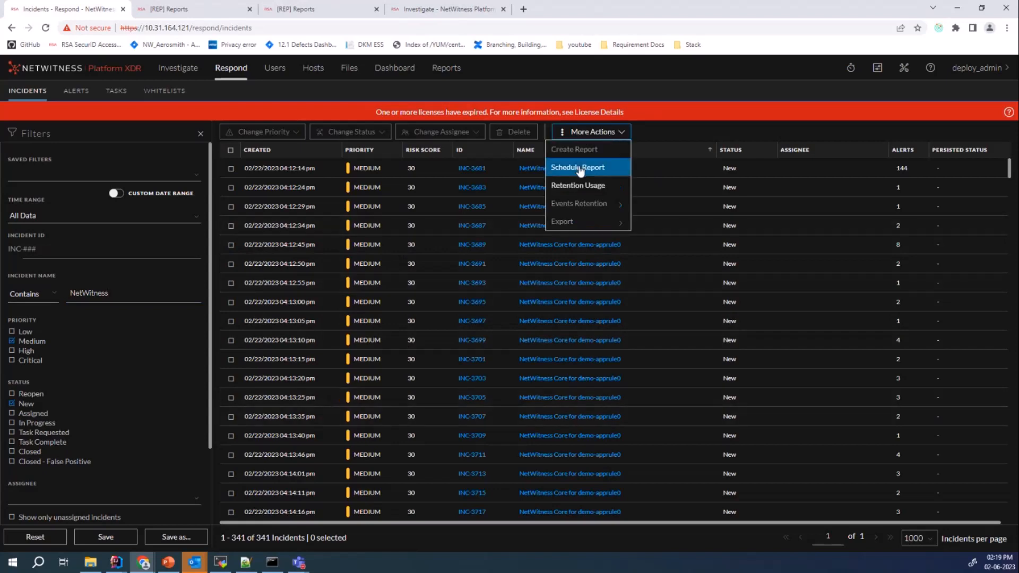
click(582, 166)
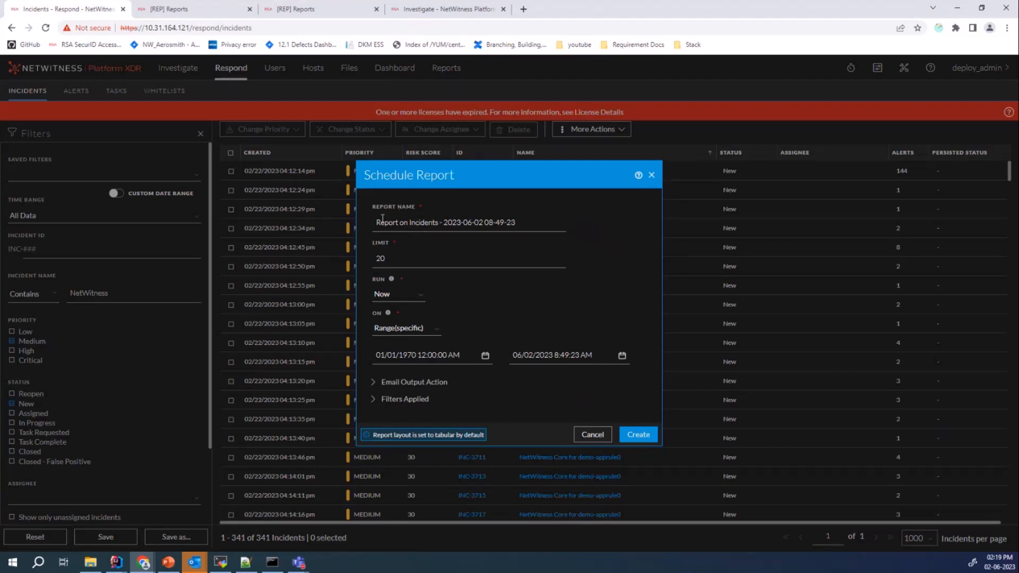
drag(525, 223, 354, 212)
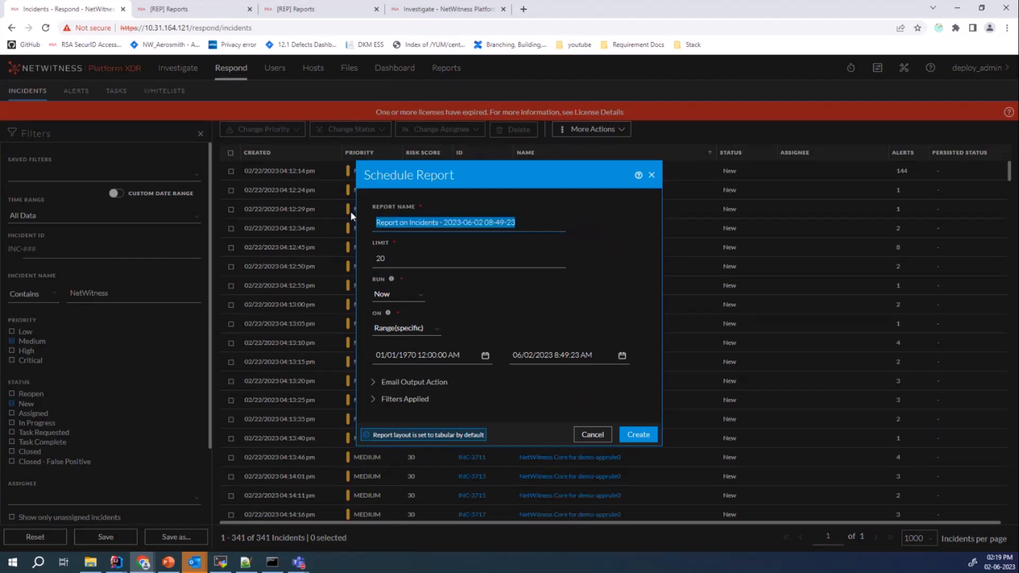
text(Demo)
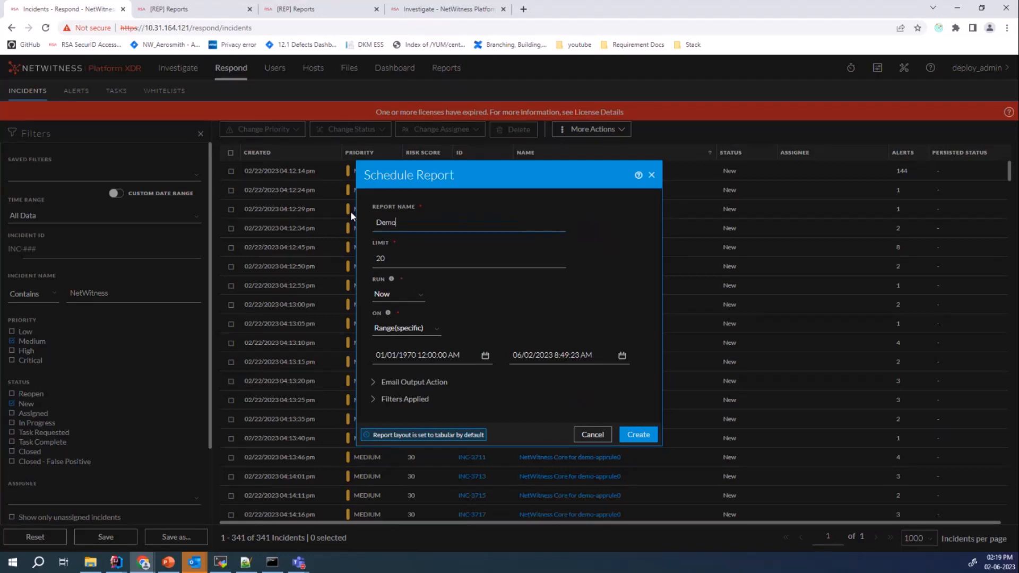
text(2)
drag(395, 258, 365, 257)
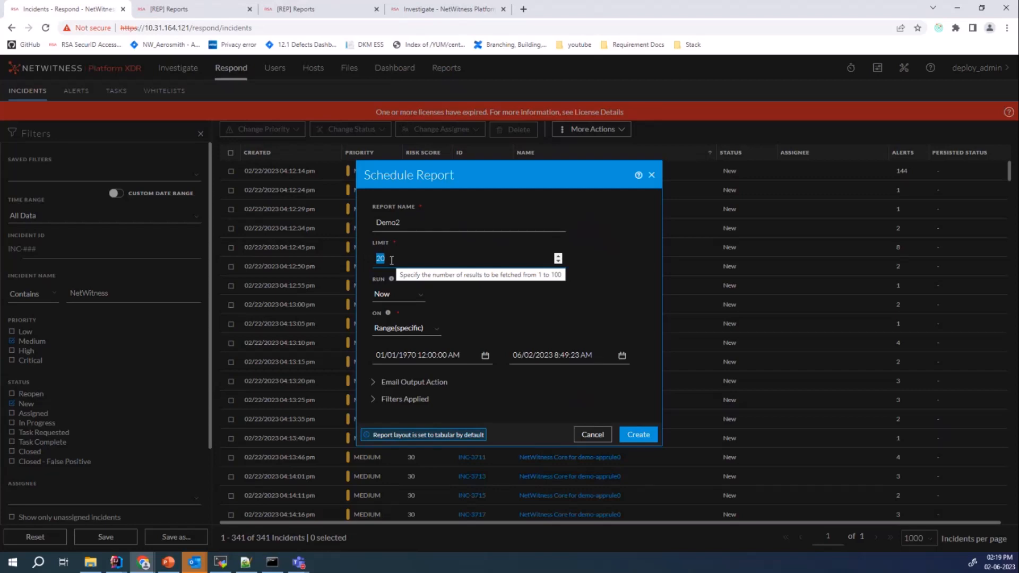
text(10)
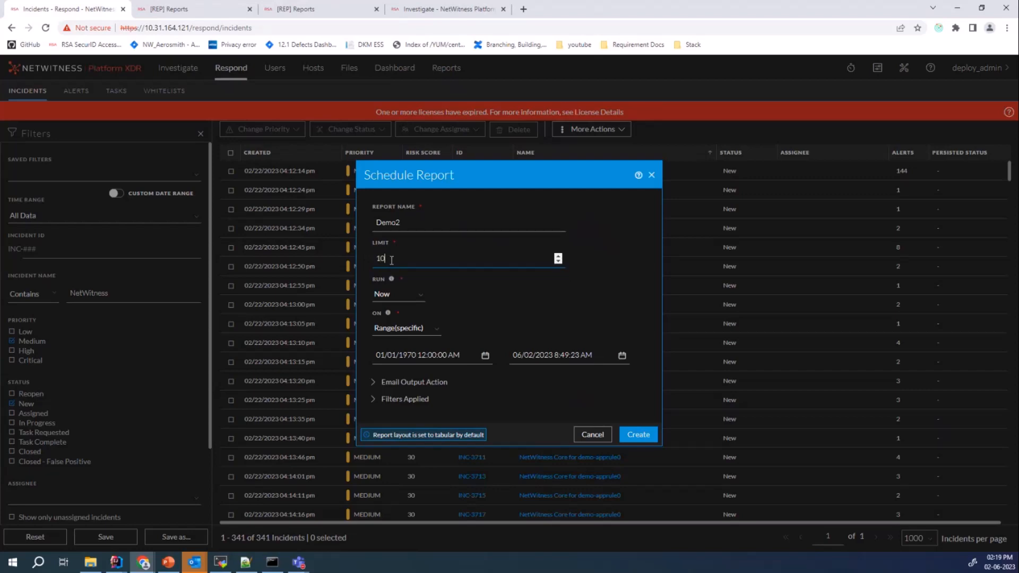
text(01)
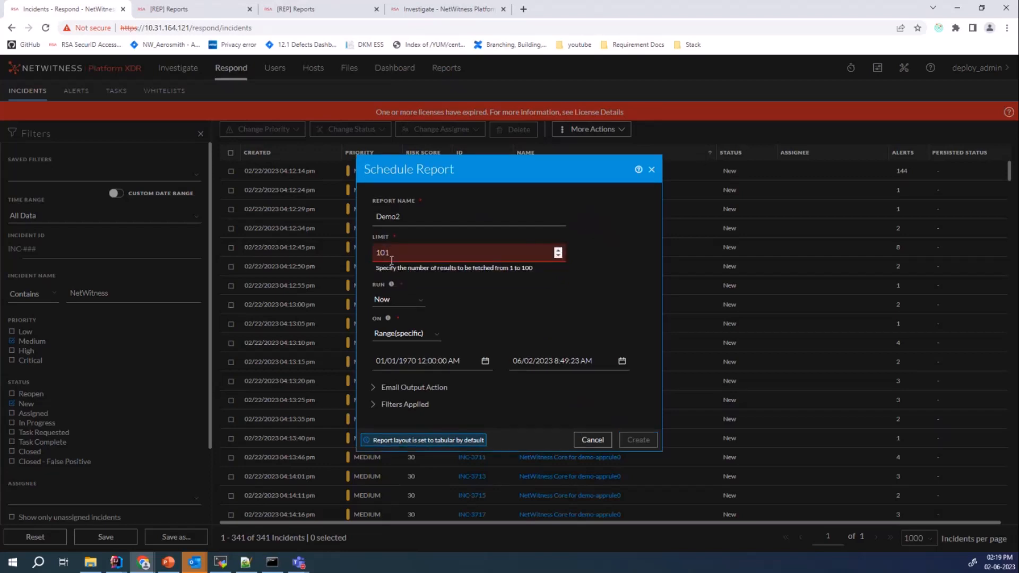
key(BackSpace)
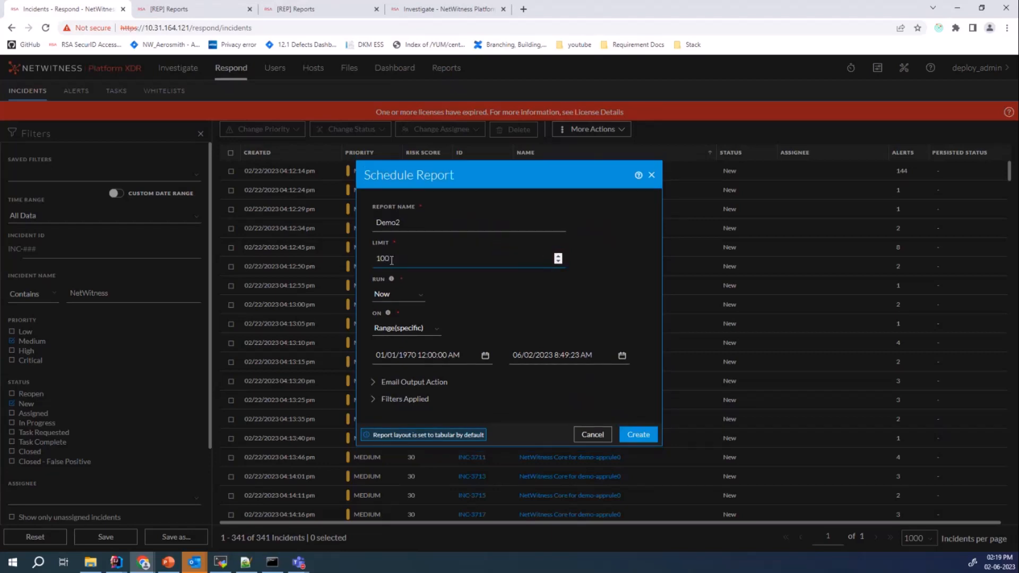
Check the run frequencies, email output and applied filters, and create the report to run now without email recipients.
click(401, 301)
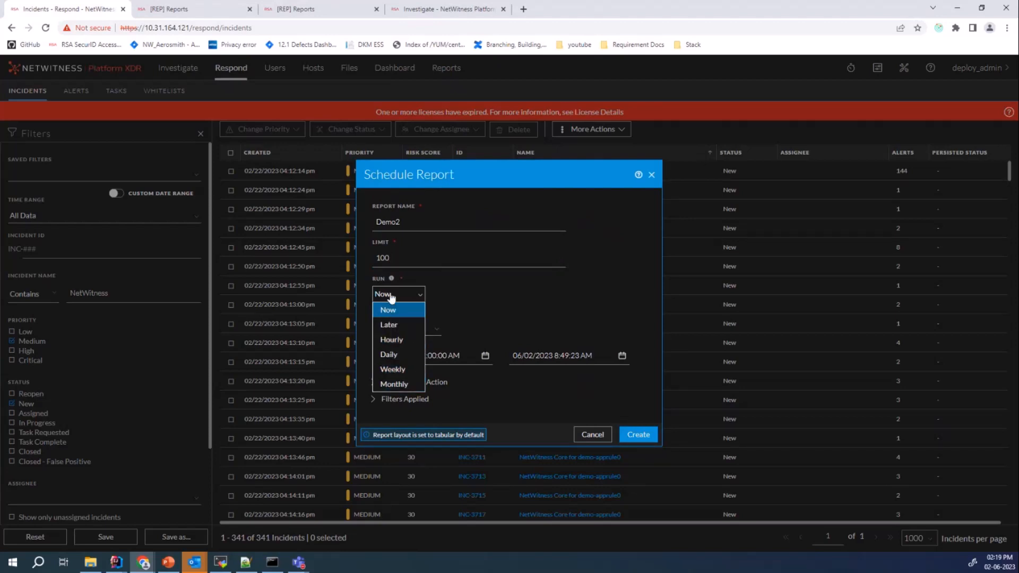
click(549, 283)
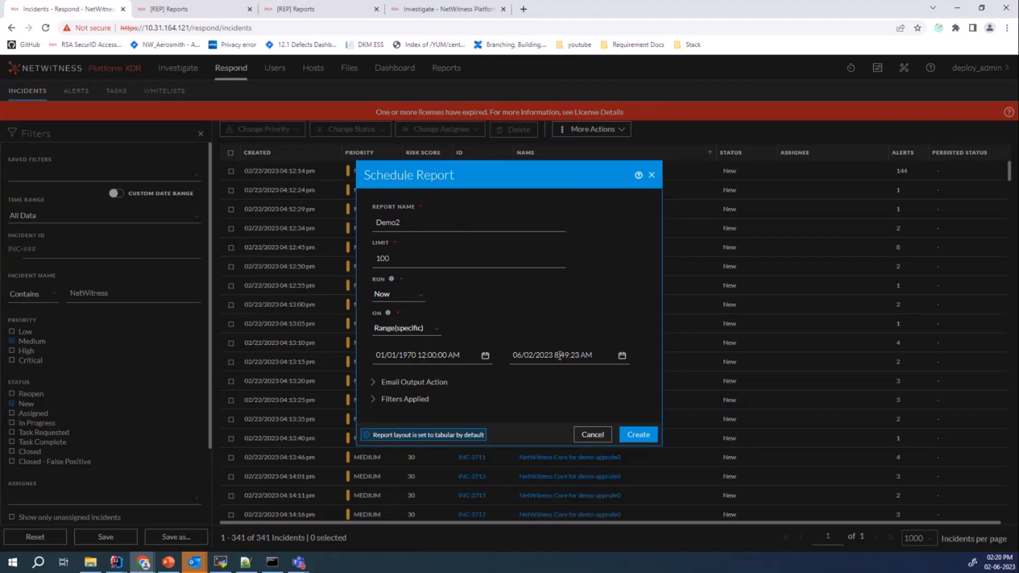
click(418, 382)
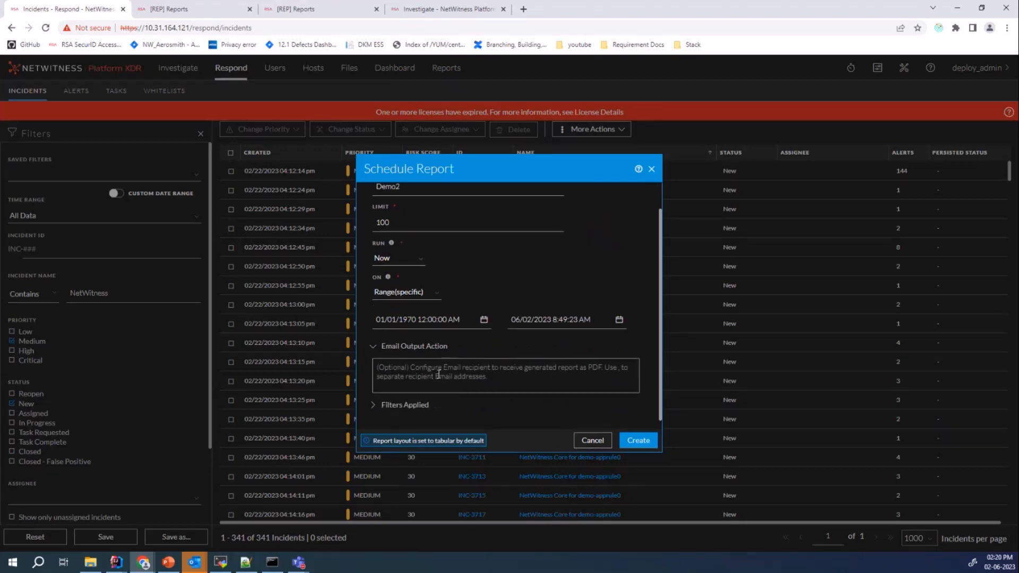
click(404, 405)
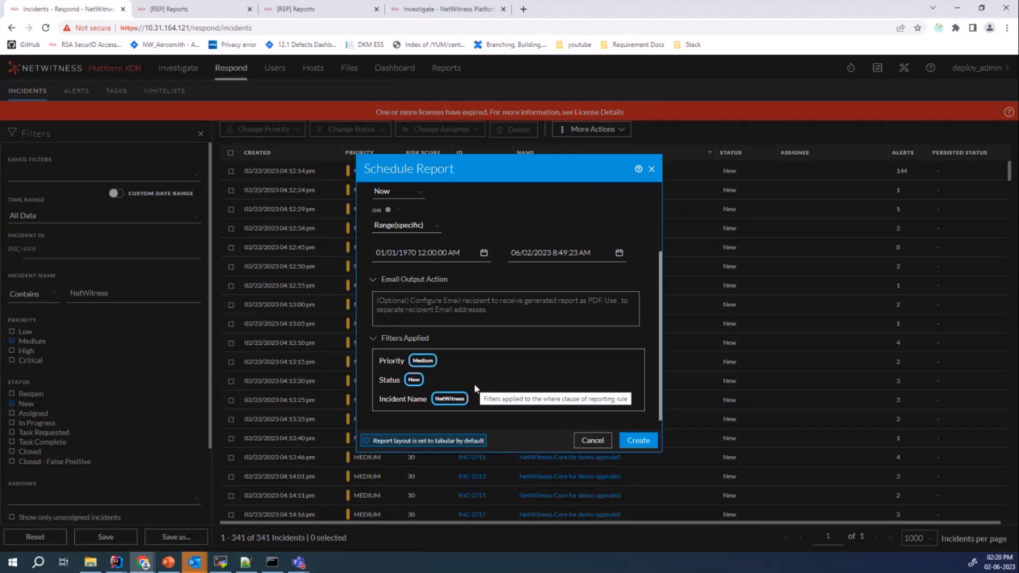
scroll(473, 383, up, 2)
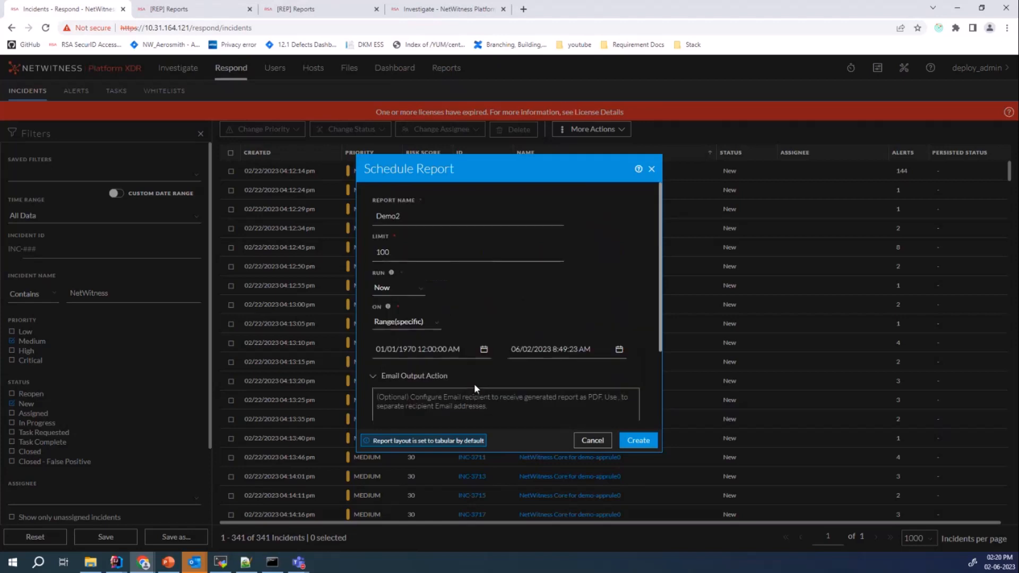
click(636, 442)
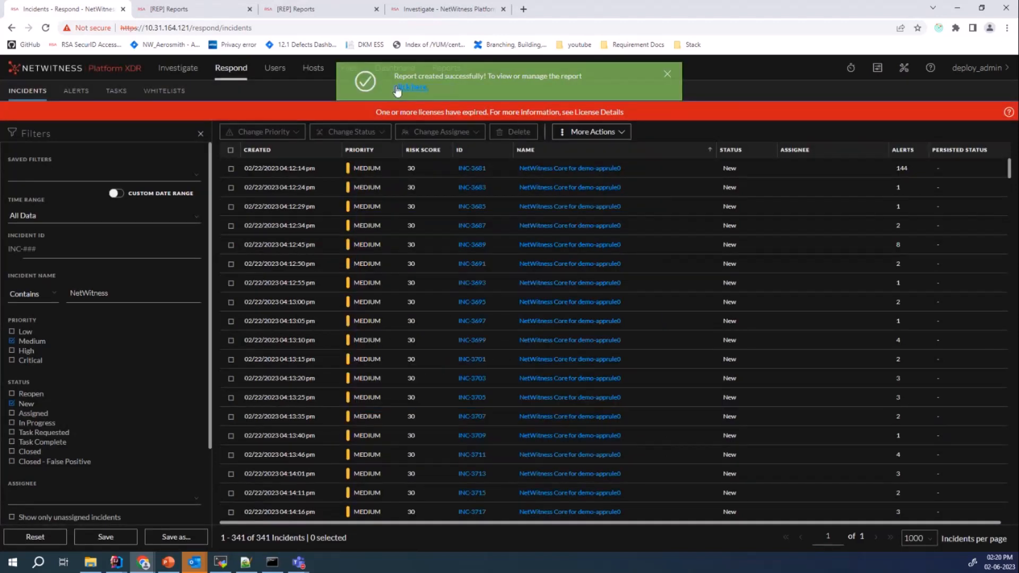
Open the generated Demo2 report, look at the Demo1 report while it loads, and examine the Demo2 incidents.
click(402, 88)
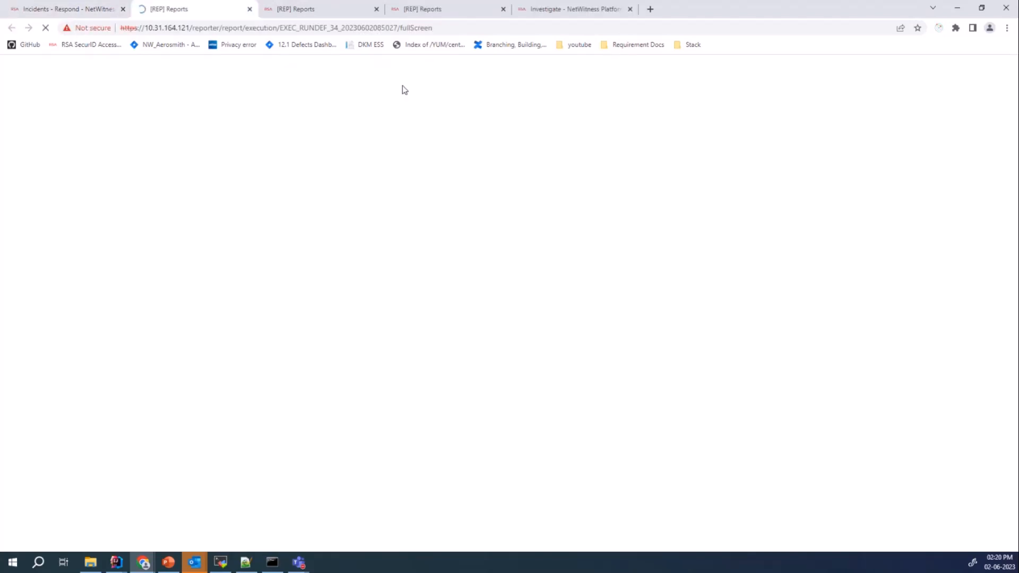
click(283, 7)
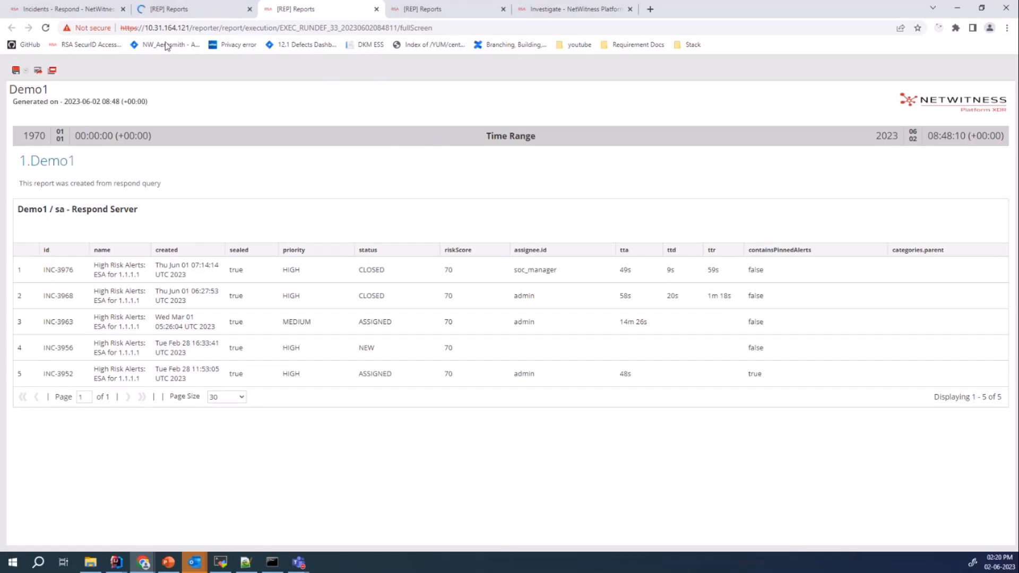
click(181, 12)
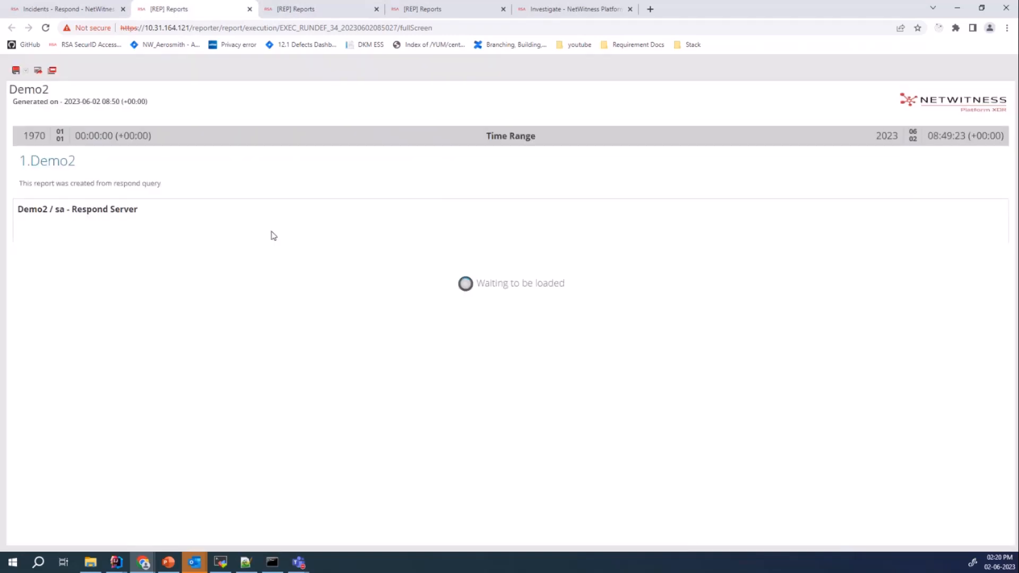
scroll(135, 340, down, 8)
scroll(135, 338, up, 9)
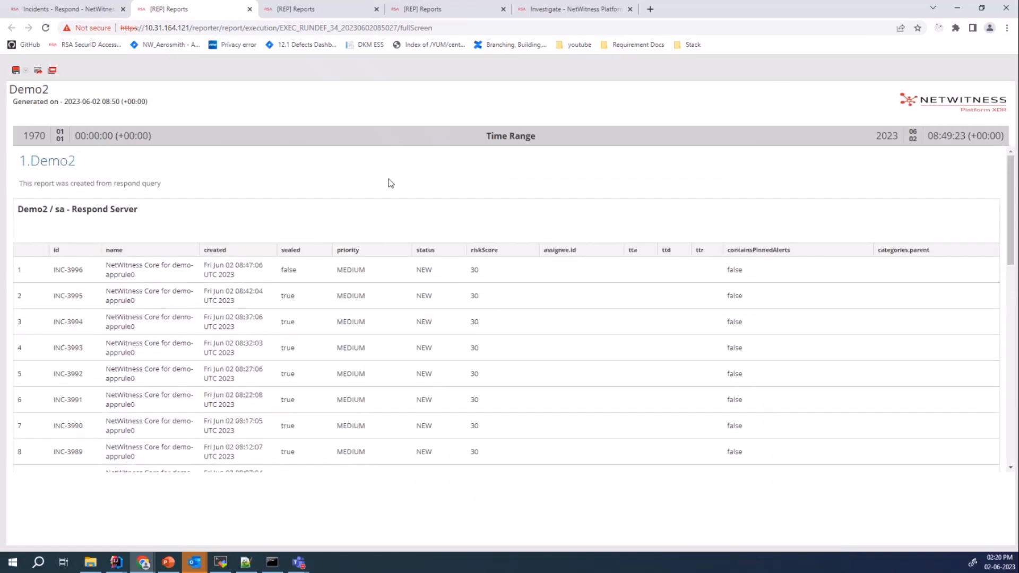
Refresh the Respond Rule group's rules and open the Demo1 and Demo2 rules to examine their Where conditions.
click(455, 17)
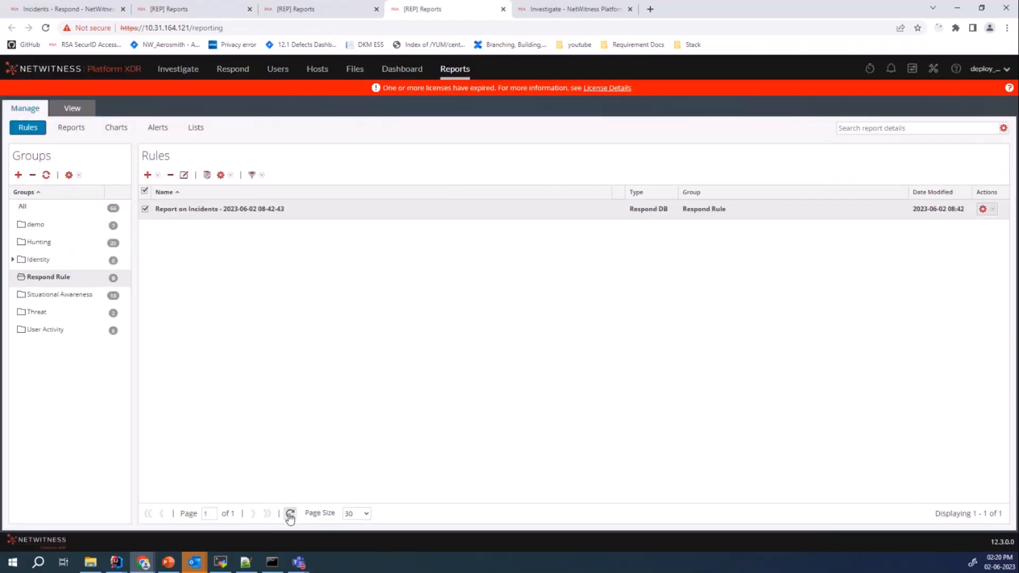
click(290, 514)
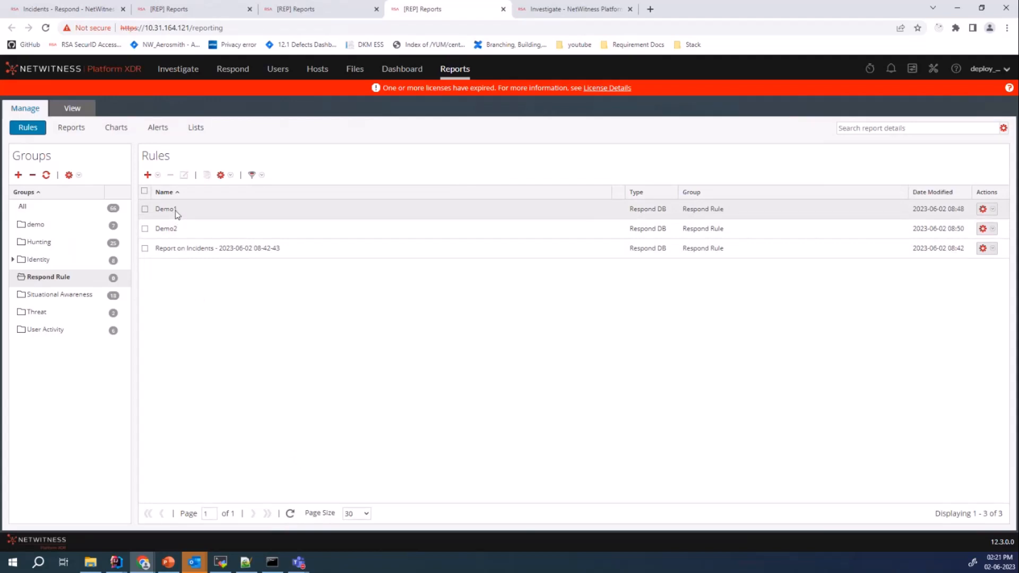
click(207, 215)
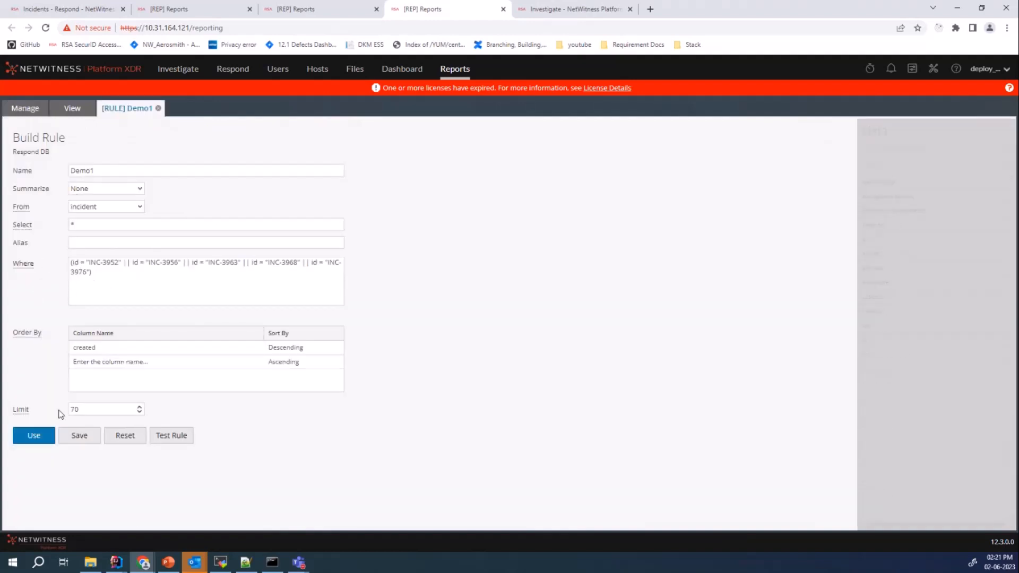
drag(117, 279, 70, 261)
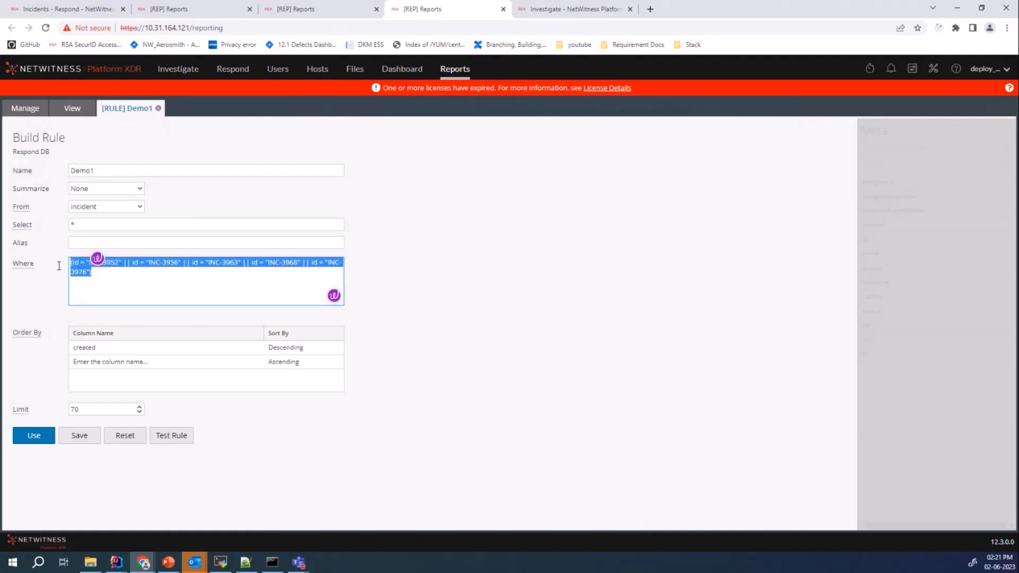
click(413, 262)
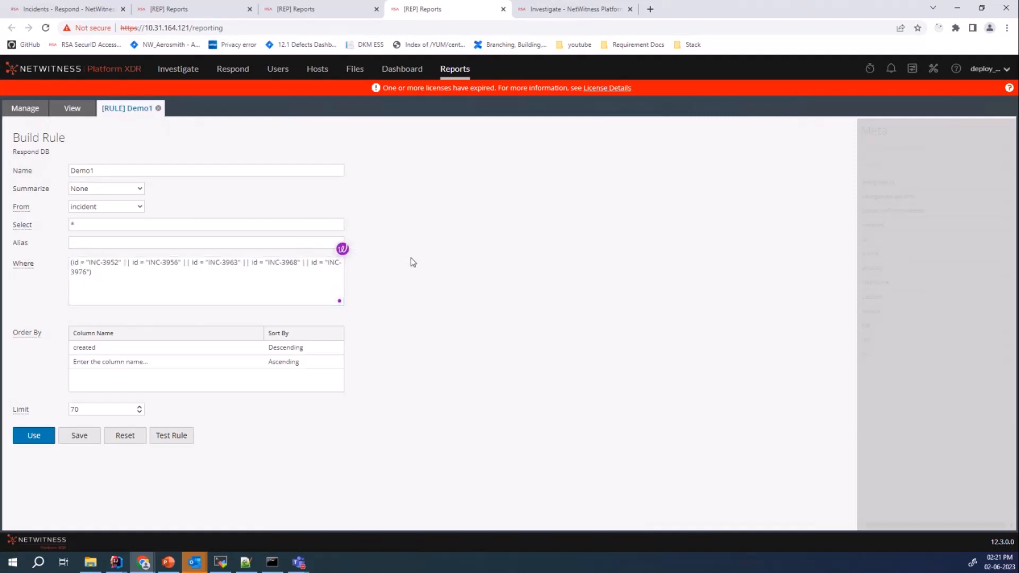
click(25, 107)
double_click(194, 228)
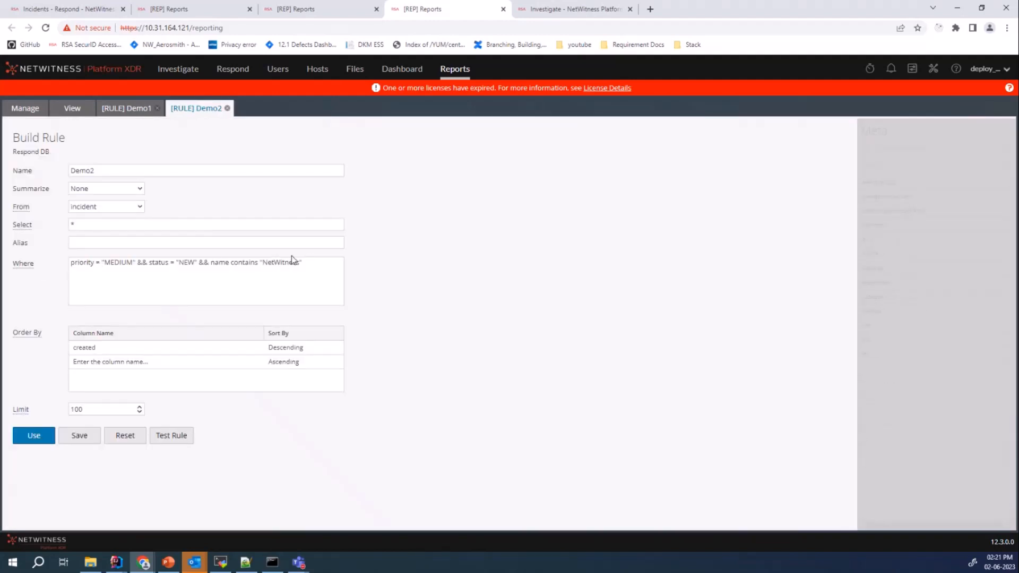
Refresh the list of managed reports and open the Demo1 report definition.
click(25, 109)
click(53, 128)
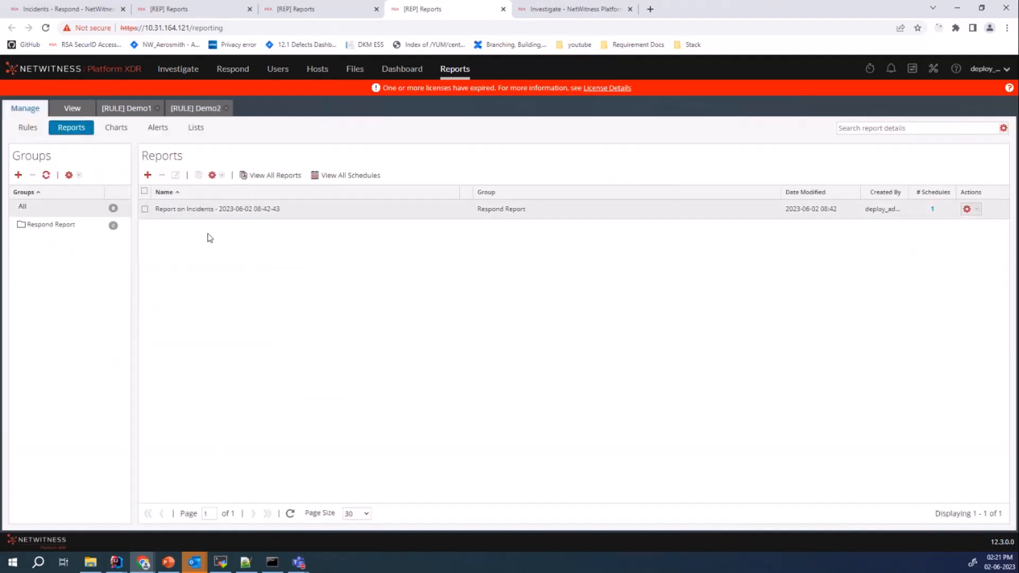
click(290, 513)
click(181, 219)
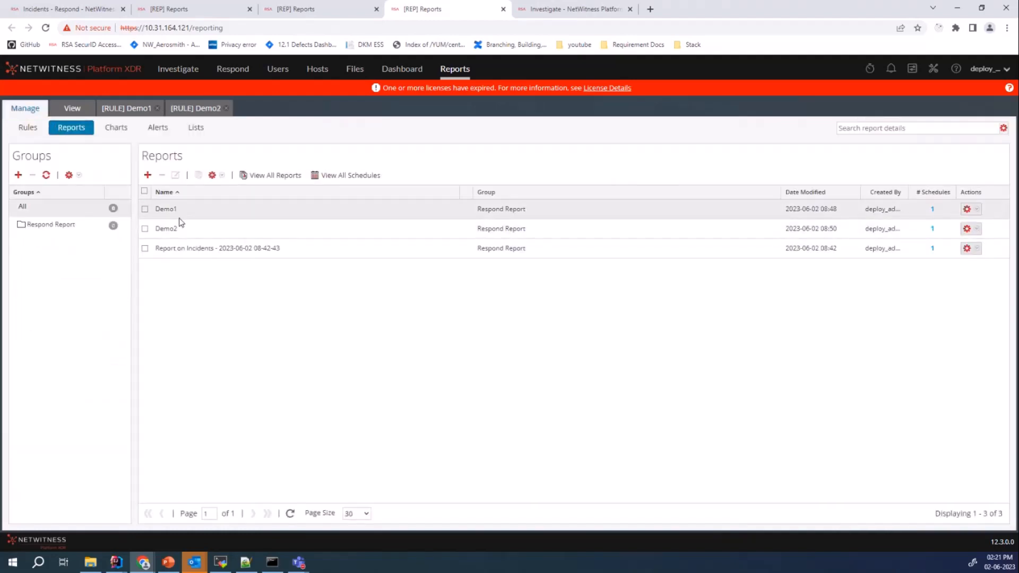
double_click(182, 217)
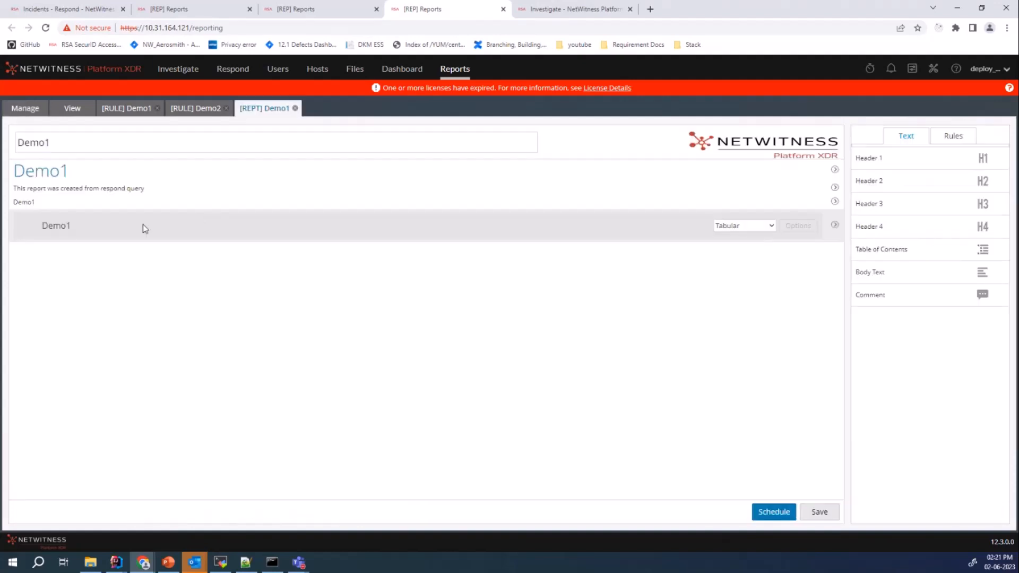
Open the Demo2 report definition to examine it, and return to the list of managed reports.
click(25, 108)
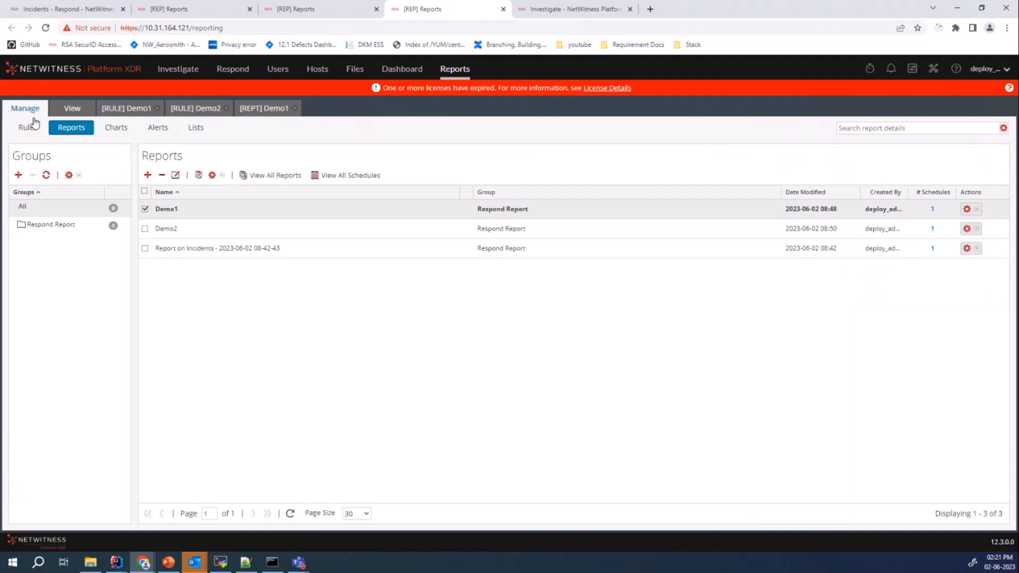
double_click(184, 230)
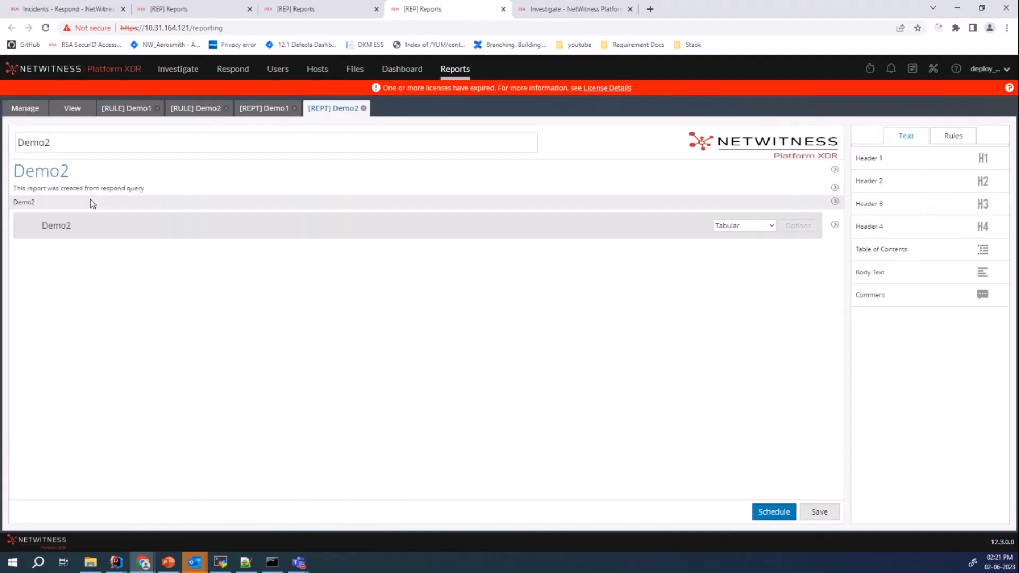
click(26, 110)
View all report schedules, refresh the list, and open the Demo1 schedule to examine its run and time range settings.
click(349, 181)
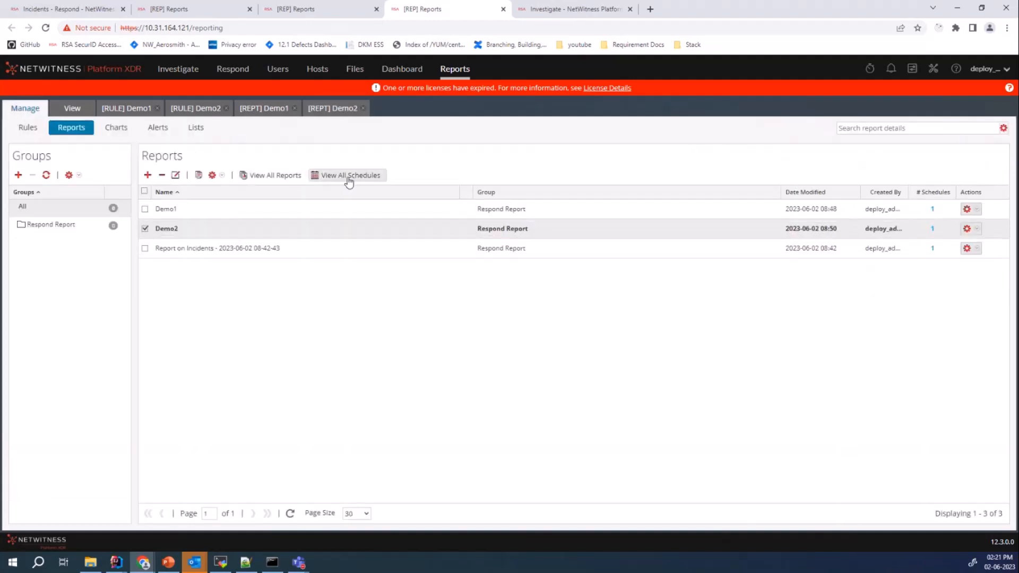
click(161, 514)
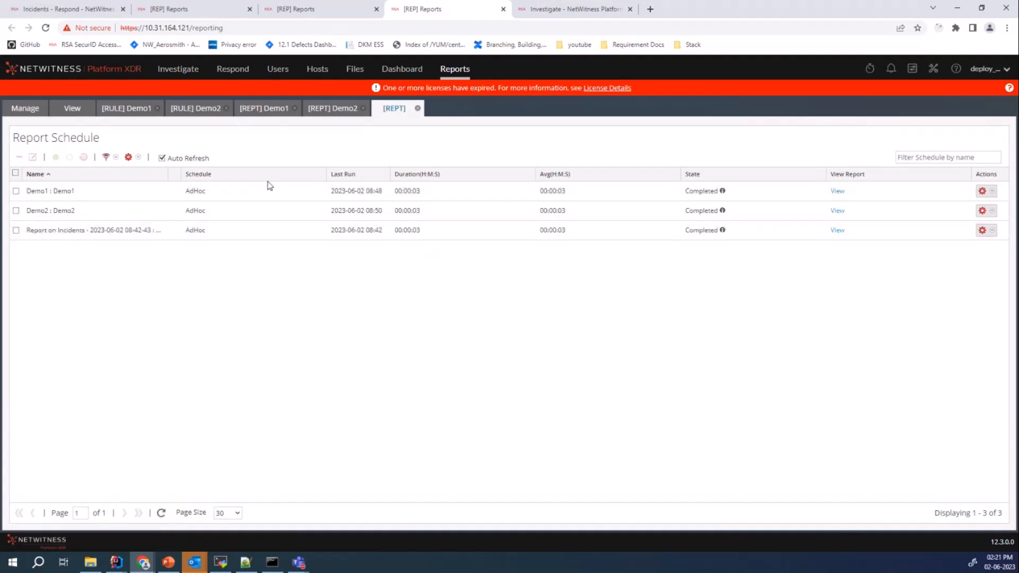
double_click(107, 194)
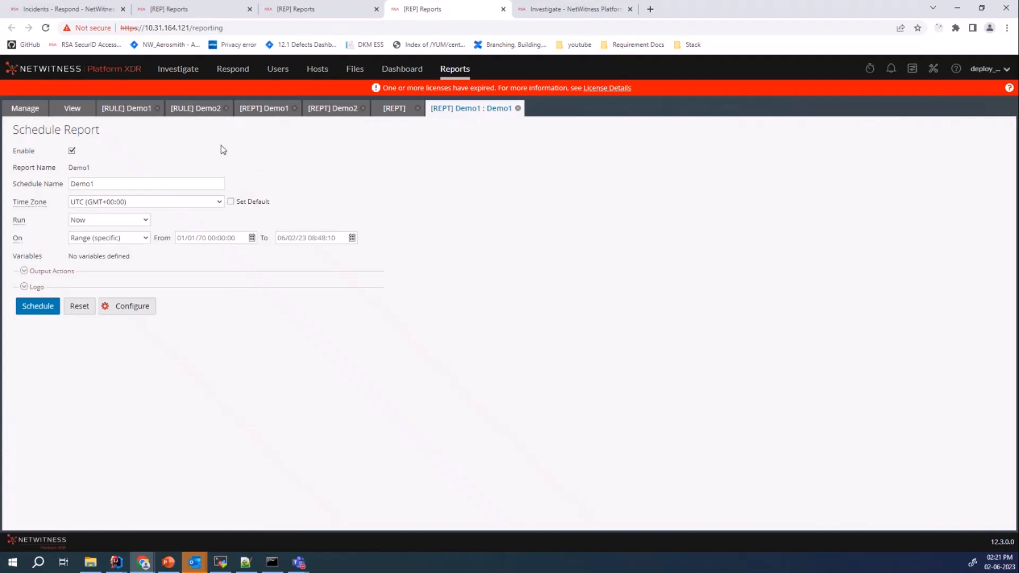
Look at the generated Demo2 and Demo1 reports again.
click(225, 9)
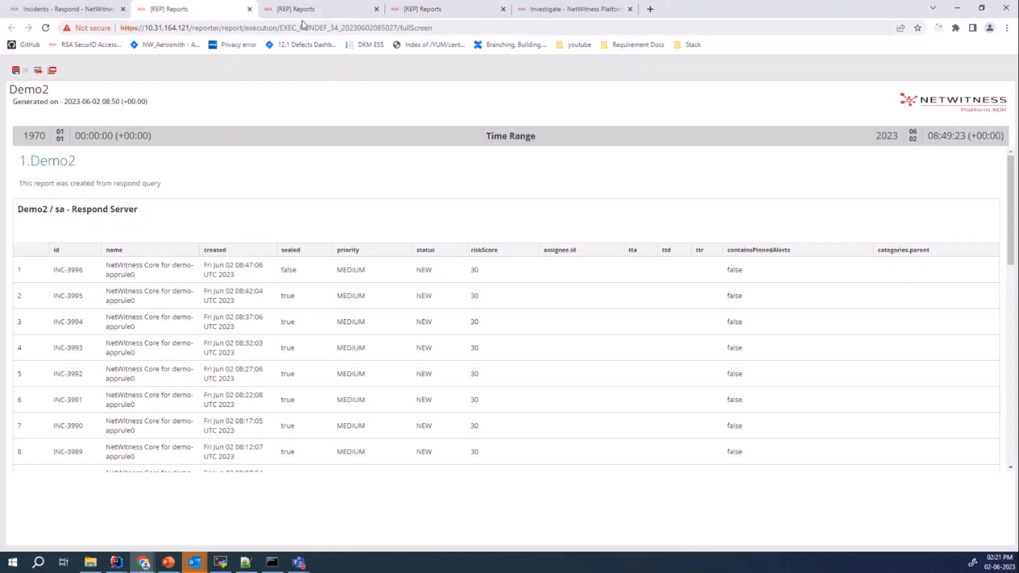
click(301, 11)
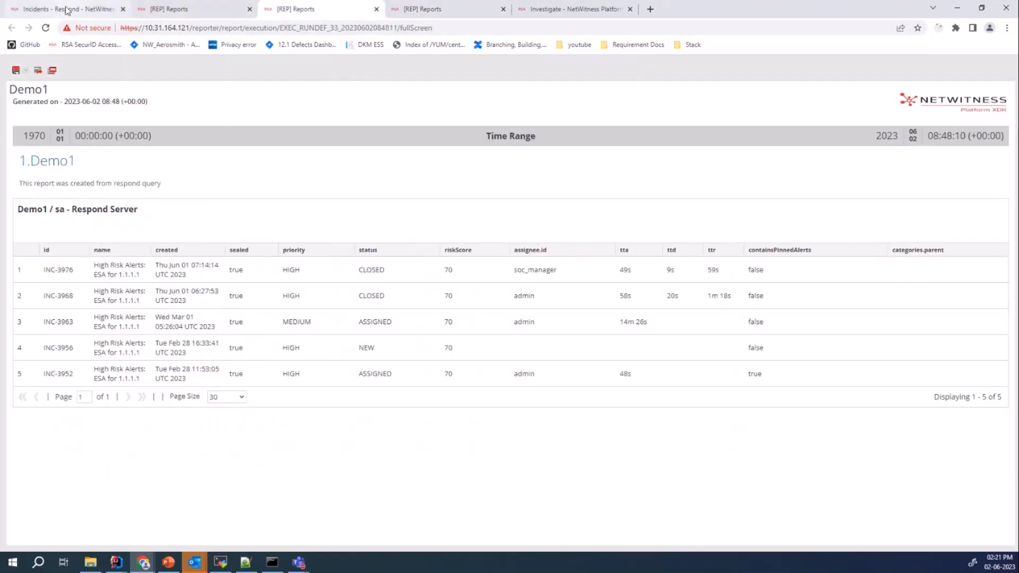
Go to the Respond alerts and check which report actions are available for the filtered alerts.
click(67, 11)
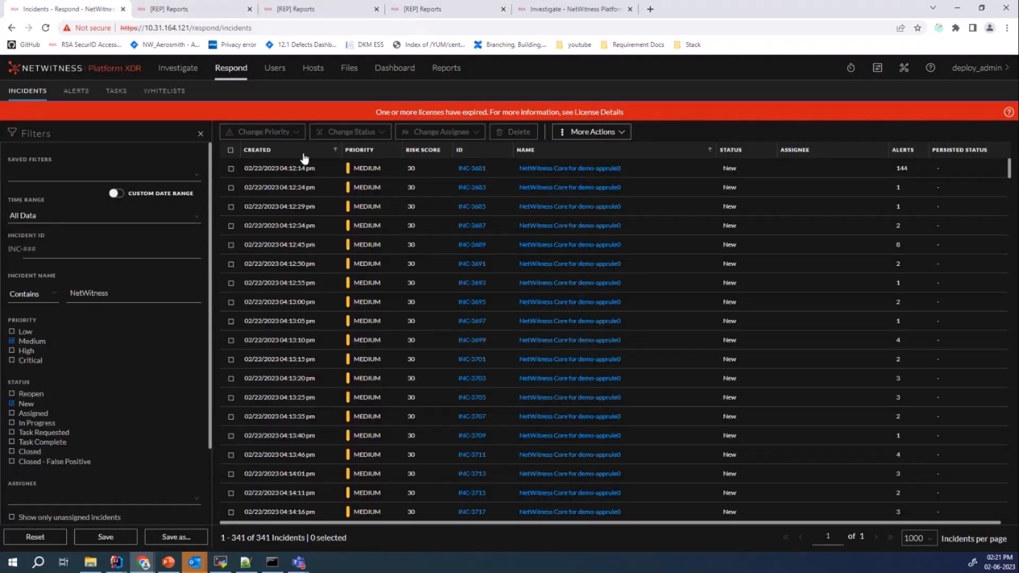
click(73, 96)
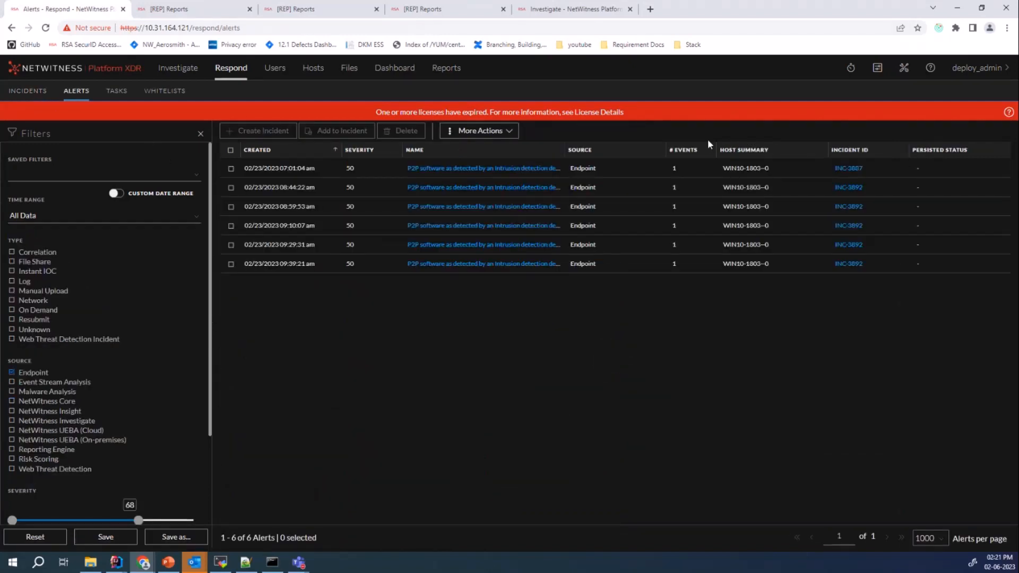
click(495, 130)
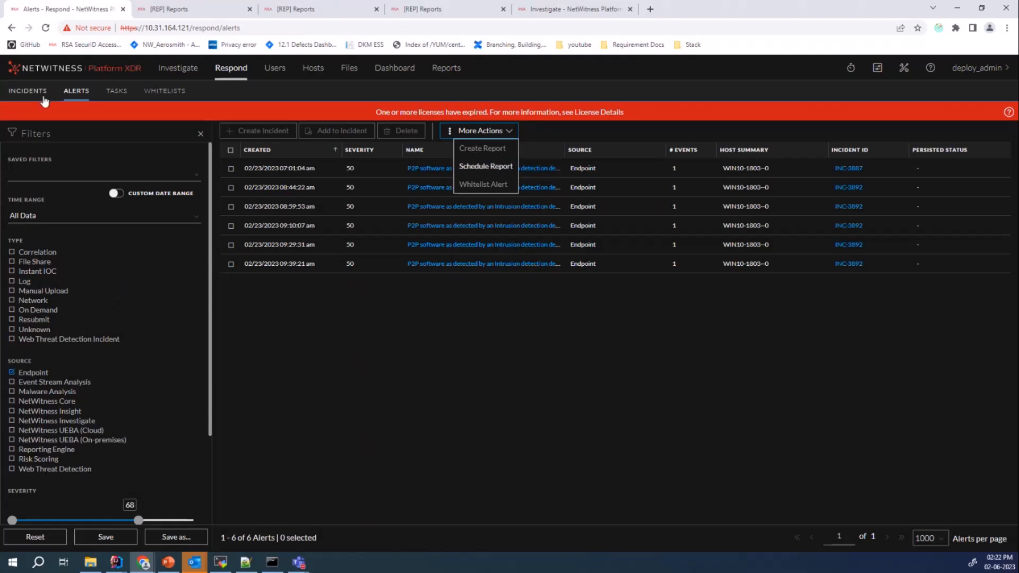
Examine the Create Report options for the Investigate events query and close them without creating a report.
click(558, 11)
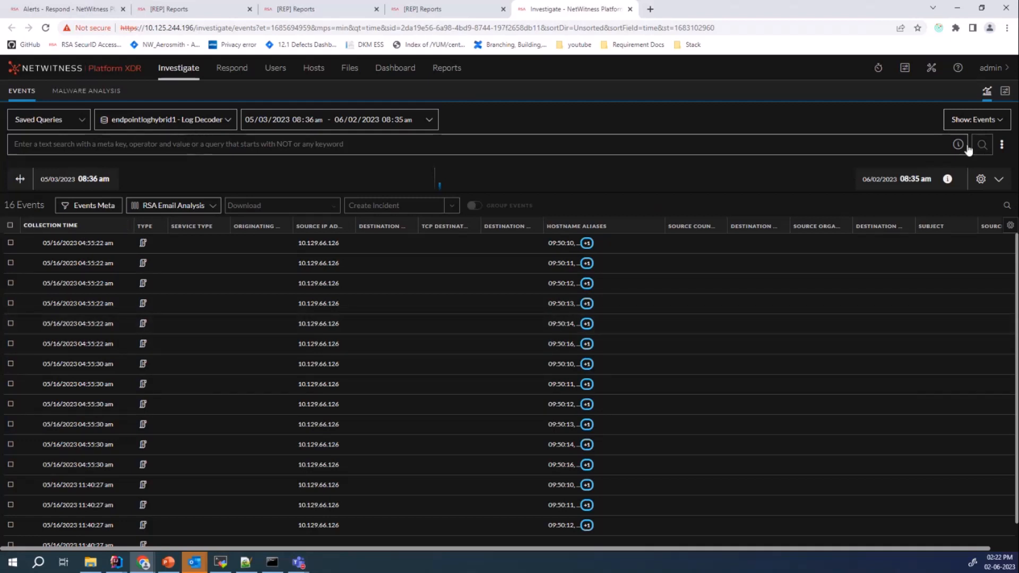
click(1003, 146)
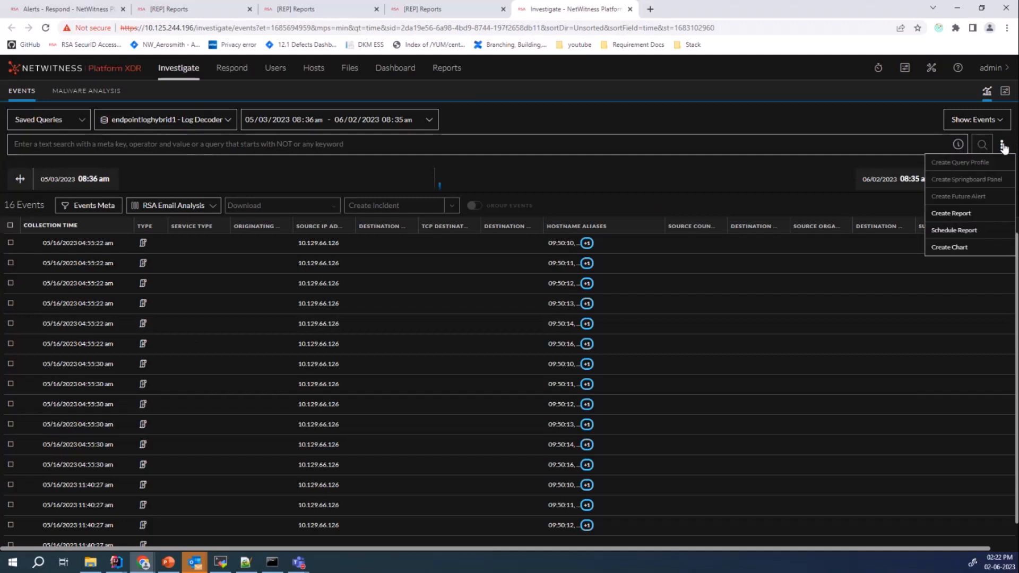
click(954, 218)
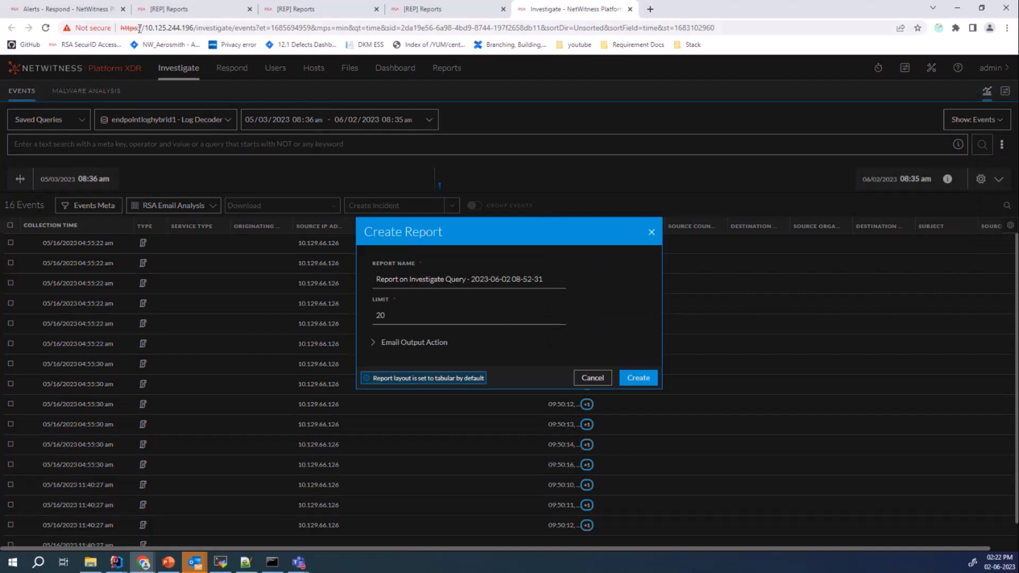
click(589, 378)
Examine the Schedule Report options for the Investigate events query and close them without scheduling a report.
click(1001, 145)
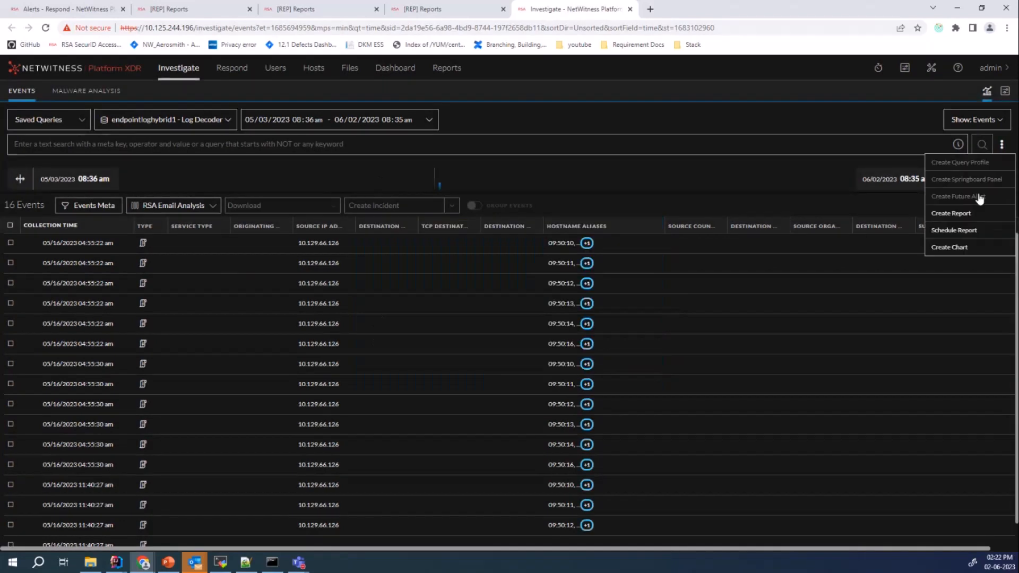
click(967, 230)
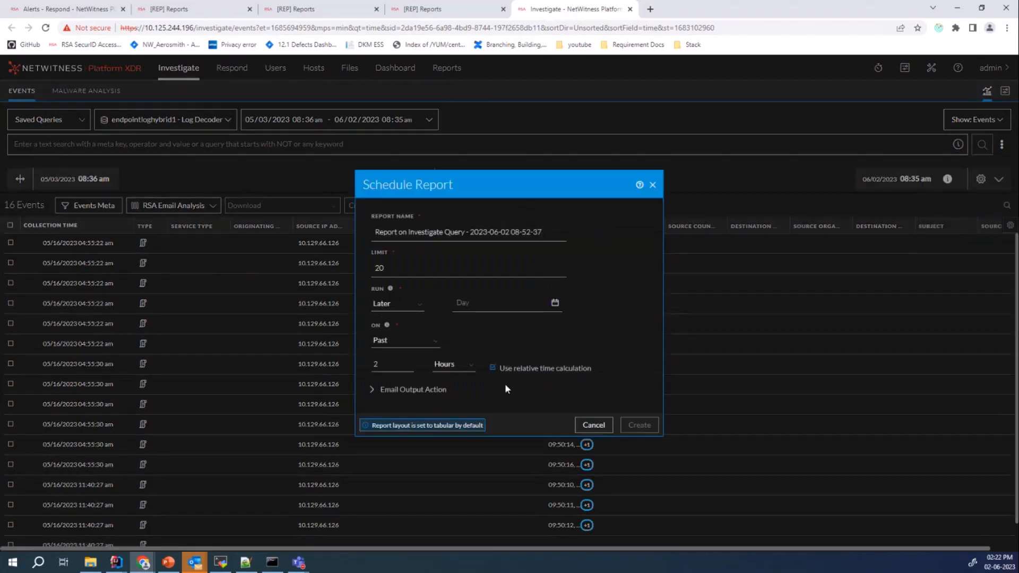
click(592, 425)
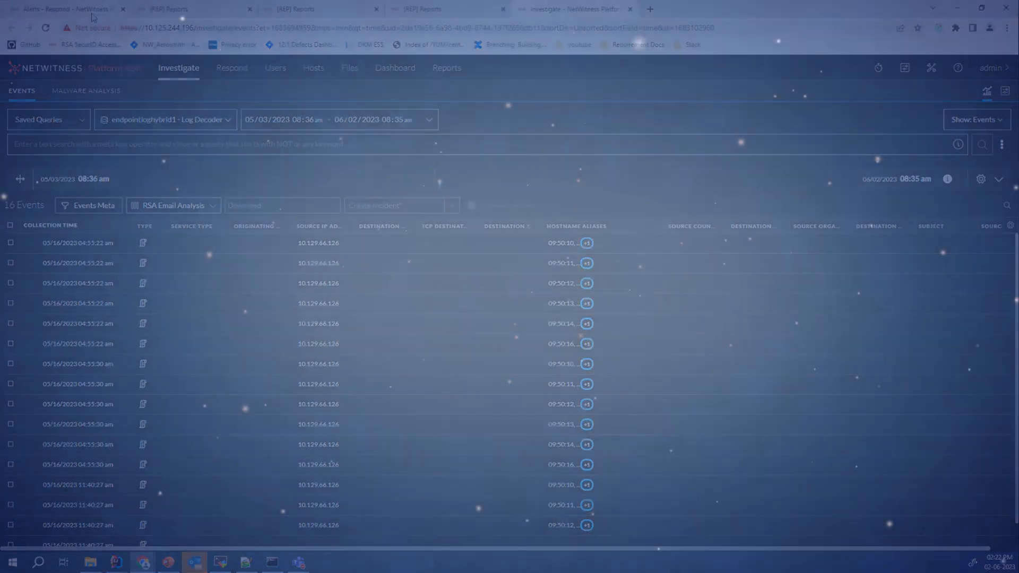